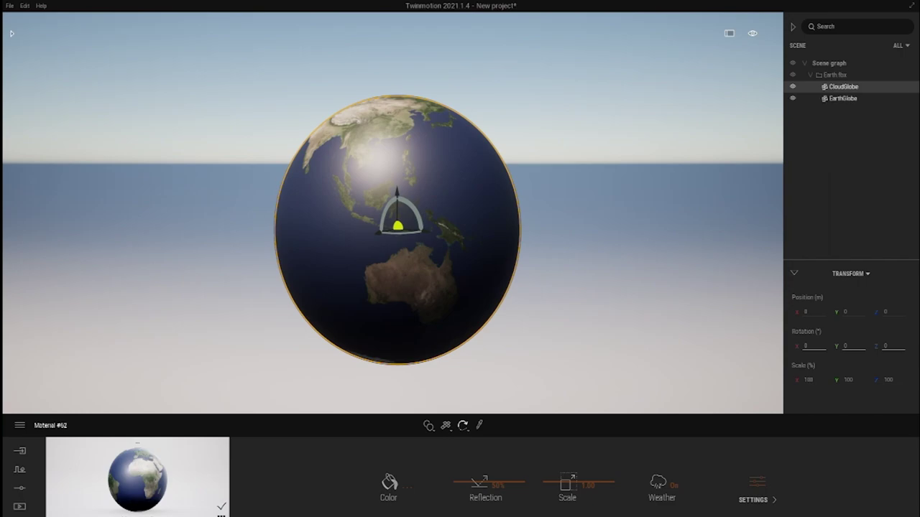
Place the DOME 1 model from the user library in the scene
left_click(793, 99)
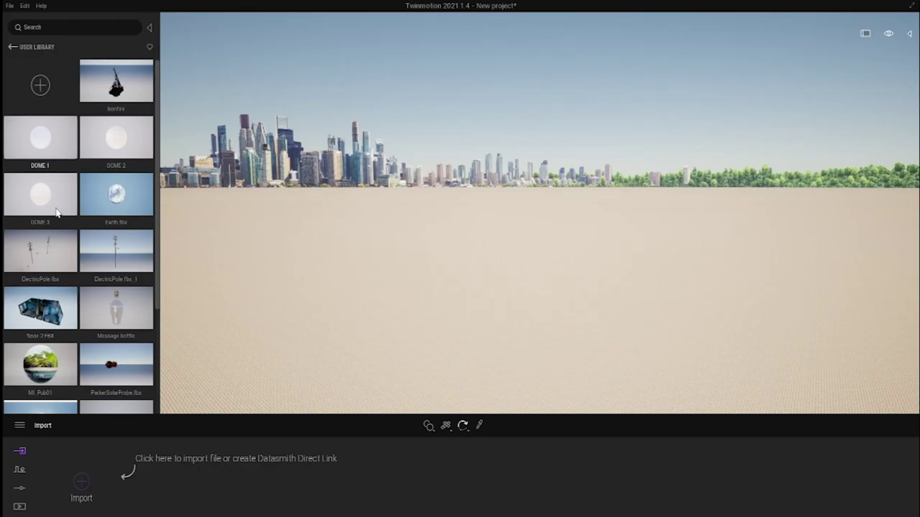
left_click_drag(55, 208, 754, 332)
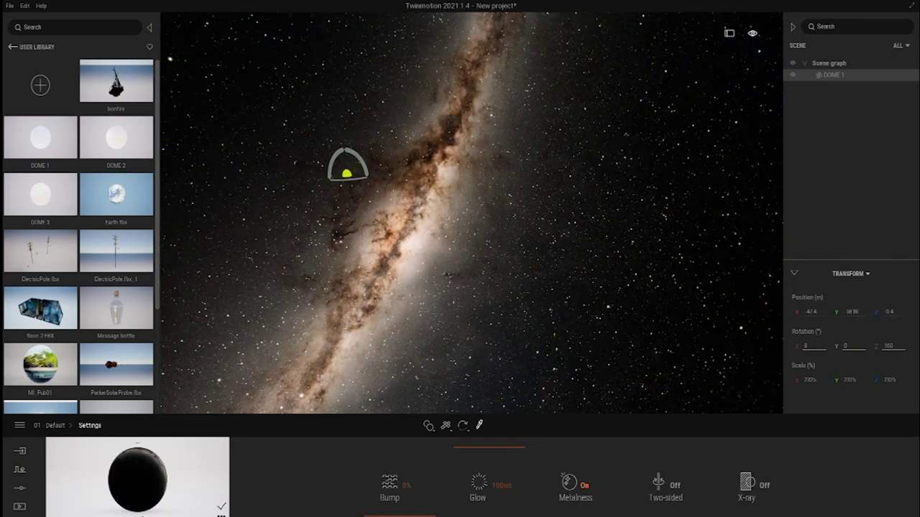
Scale DOME 1 up greatly so its Milky Way starfield surrounds the whole scene
left_click(575, 485)
left_click(568, 480)
left_click(553, 421)
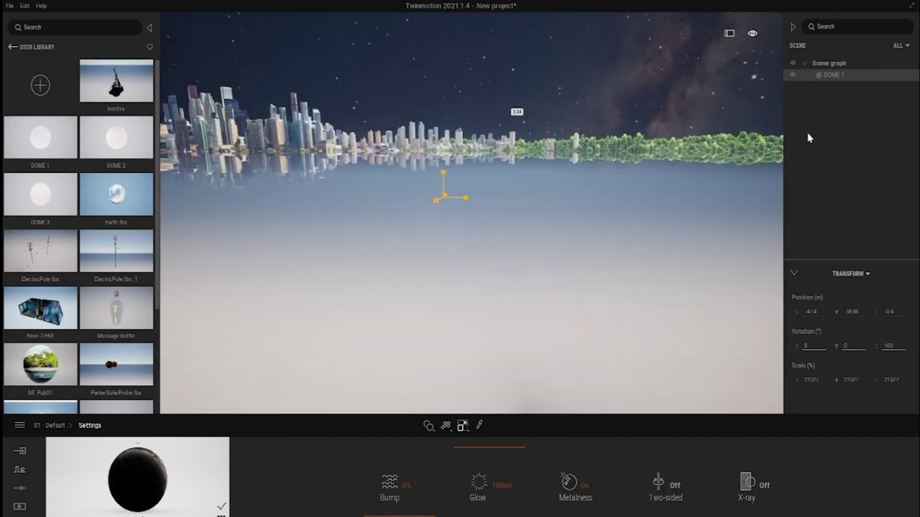
left_click_drag(808, 135, 791, 166)
left_click_drag(664, 295, 579, 415)
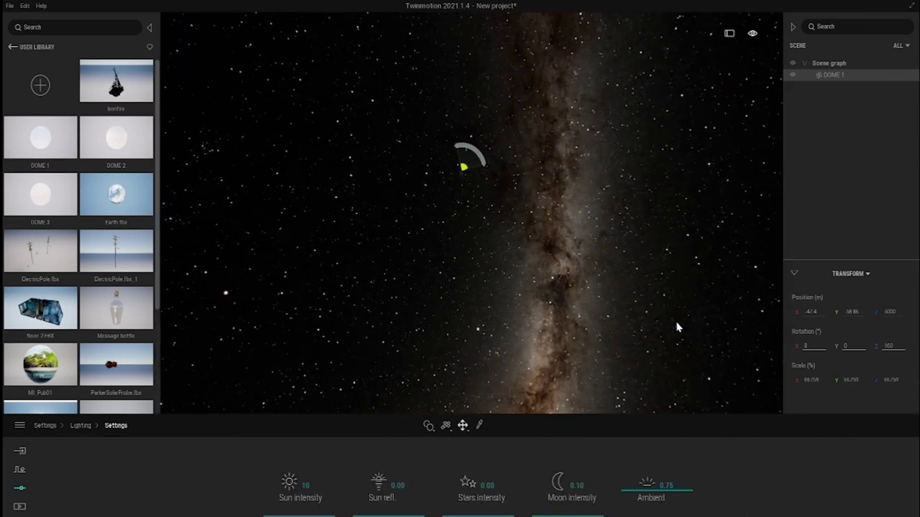
right_click_drag(677, 327, 701, 302)
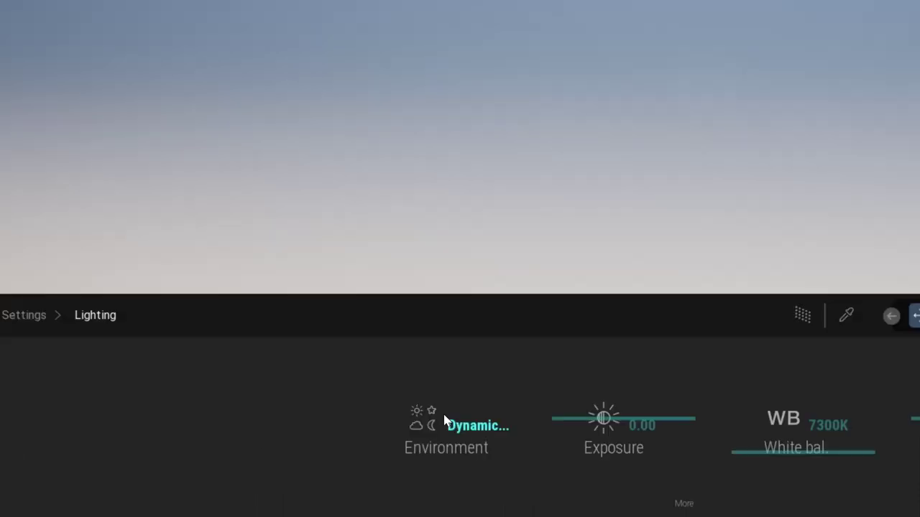
Rotate the Starting Ground about its vertical axis to -45°
left_click(253, 466)
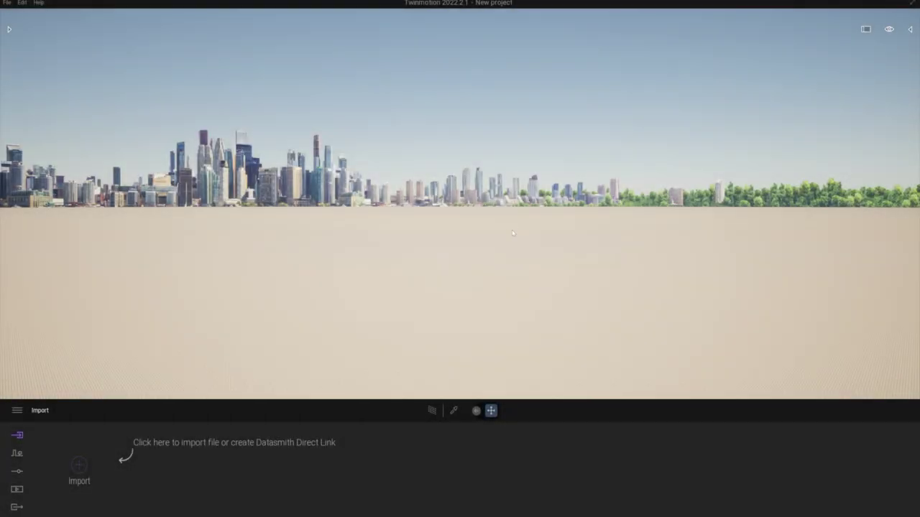
right_click_drag(452, 239, 417, 236)
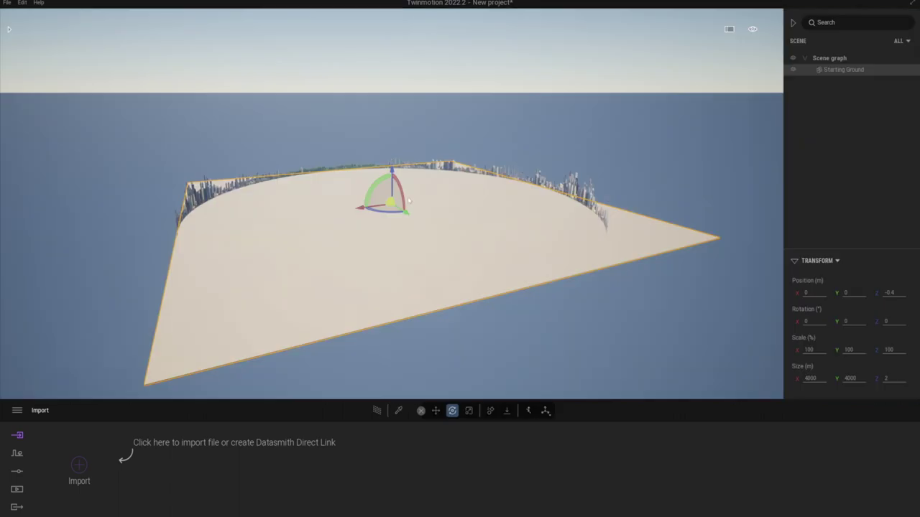
key("a")
left_click_drag(386, 213, 408, 224)
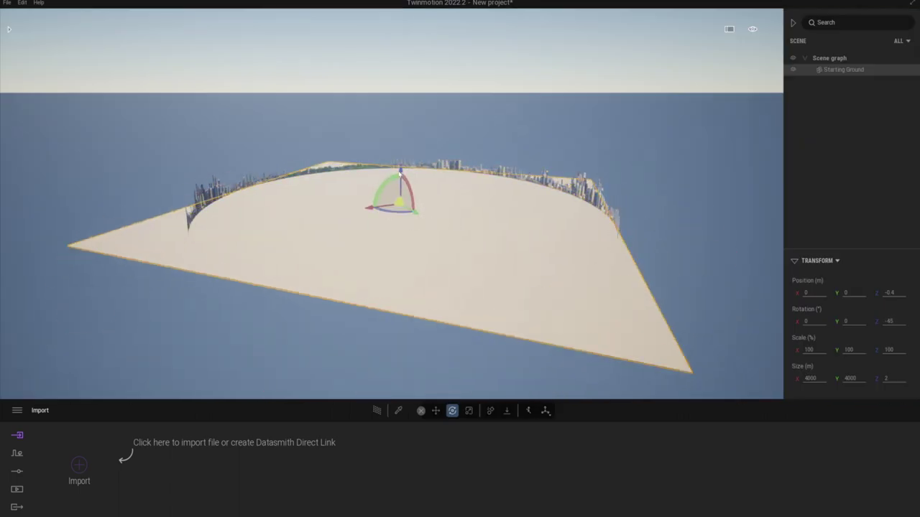
mouse_move(401, 174)
left_mouse_down()
mouse_move(401, 187)
mouse_move(400, 173)
left_mouse_up()
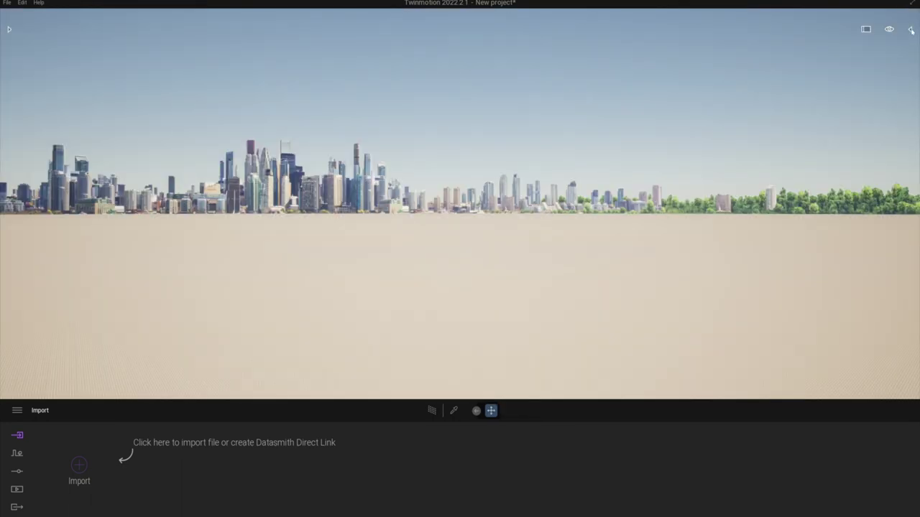
Delete the Starting Ground from the scene graph
left_click(911, 30)
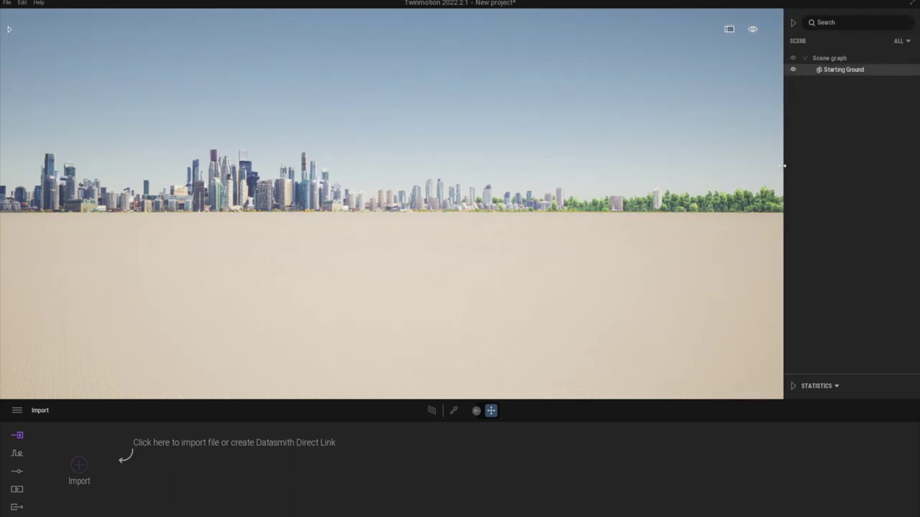
key("Delete")
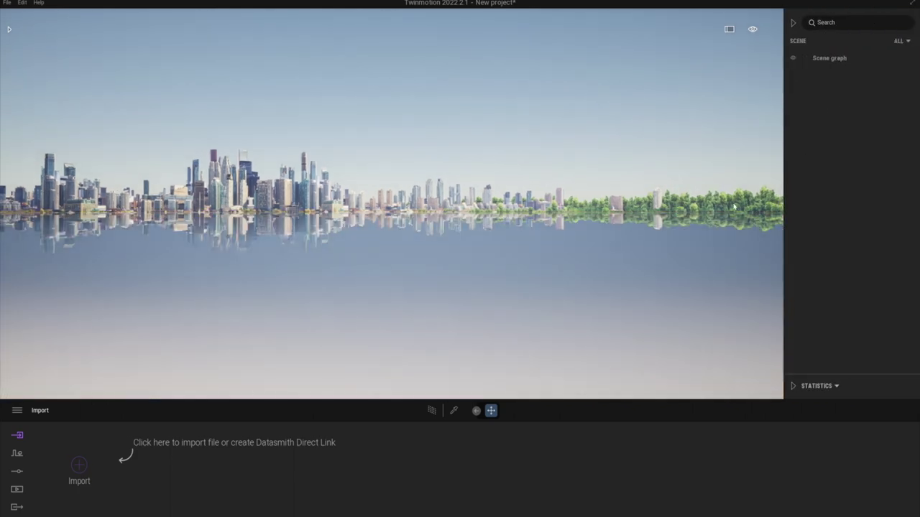
right_click_drag(317, 287, 320, 287)
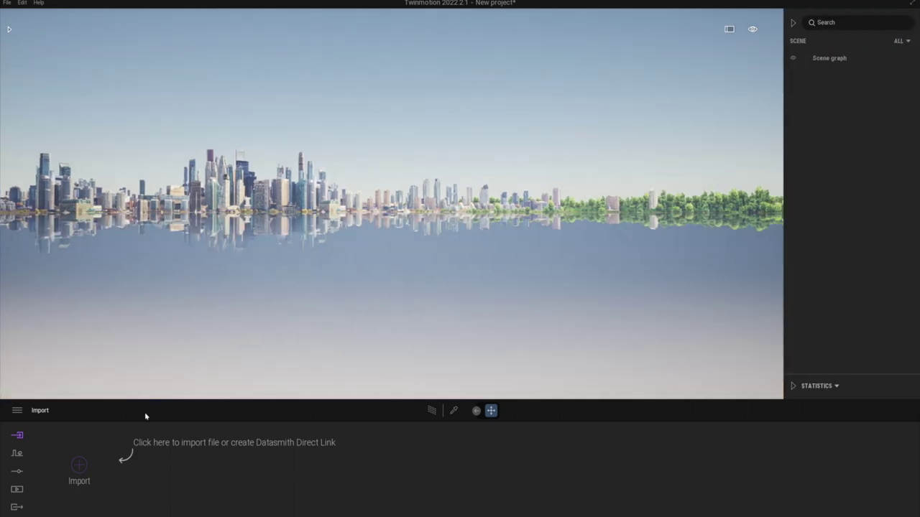
Set the location's background picture to None
left_click(17, 471)
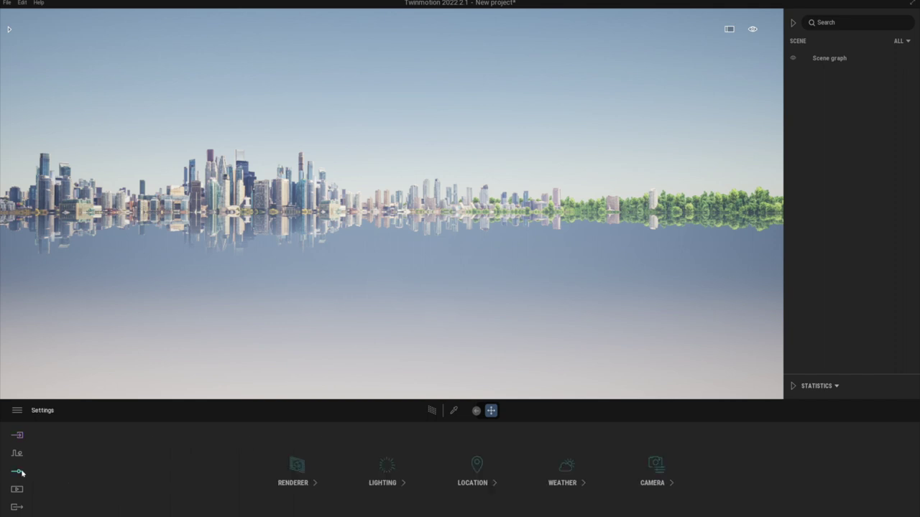
left_click(478, 467)
left_click(888, 483)
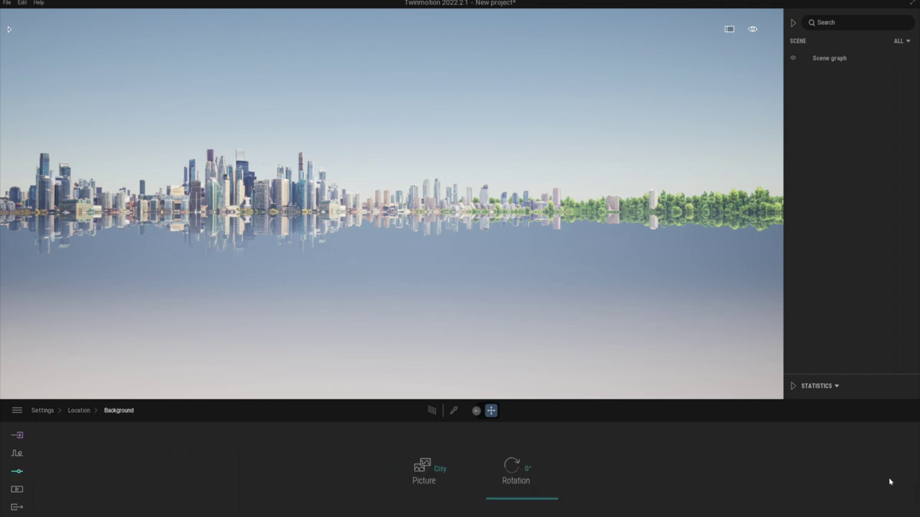
left_click(421, 471)
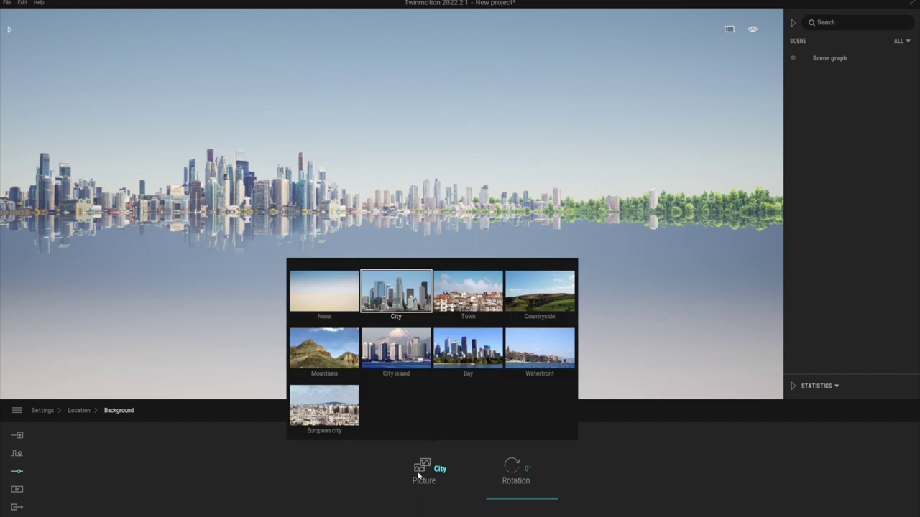
left_click(321, 300)
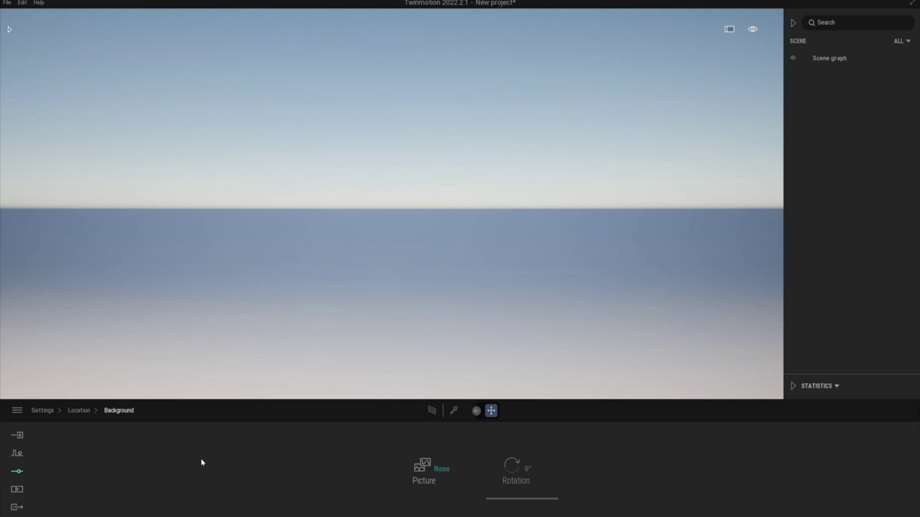
Change the lighting environment to Sky Light HDRI
left_click(21, 471)
left_click(386, 484)
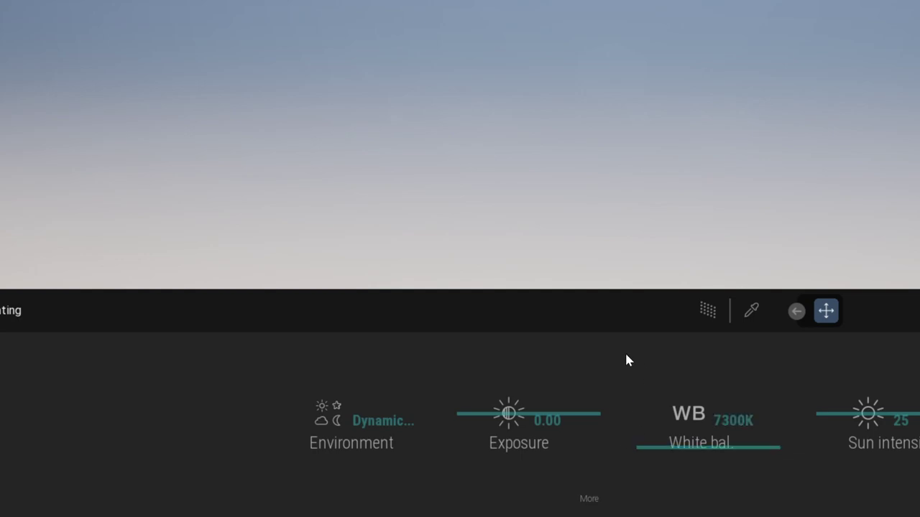
left_click(350, 417)
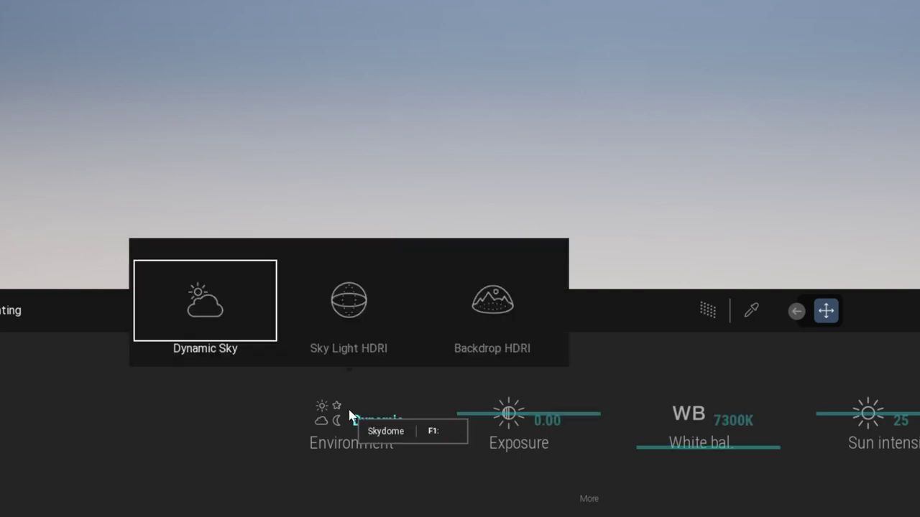
left_click(352, 316)
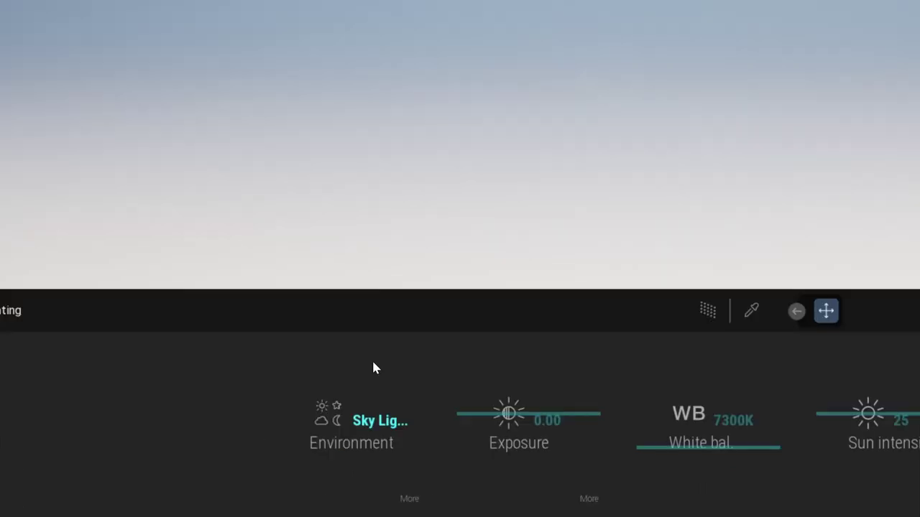
Replace the Noon Clear 01 sky image with the custom file Earth_SpaceBG05.hdr
left_click(411, 499)
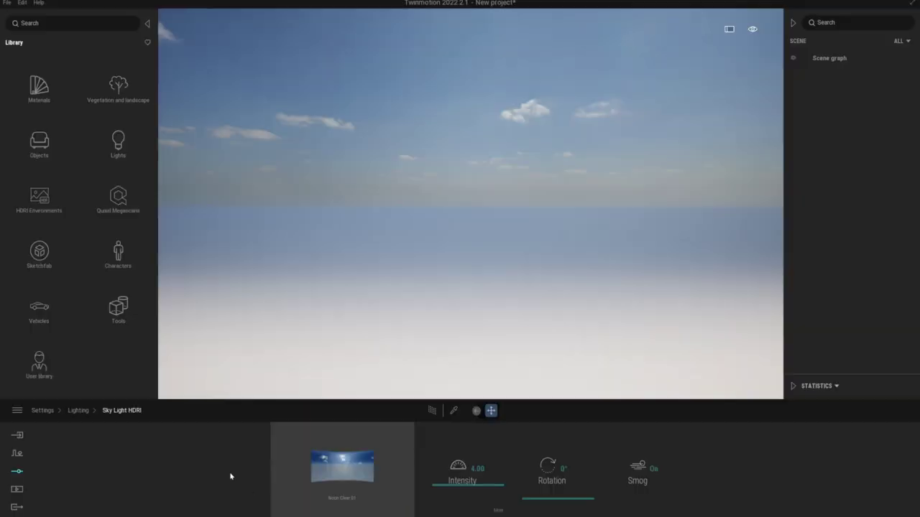
left_click(528, 361)
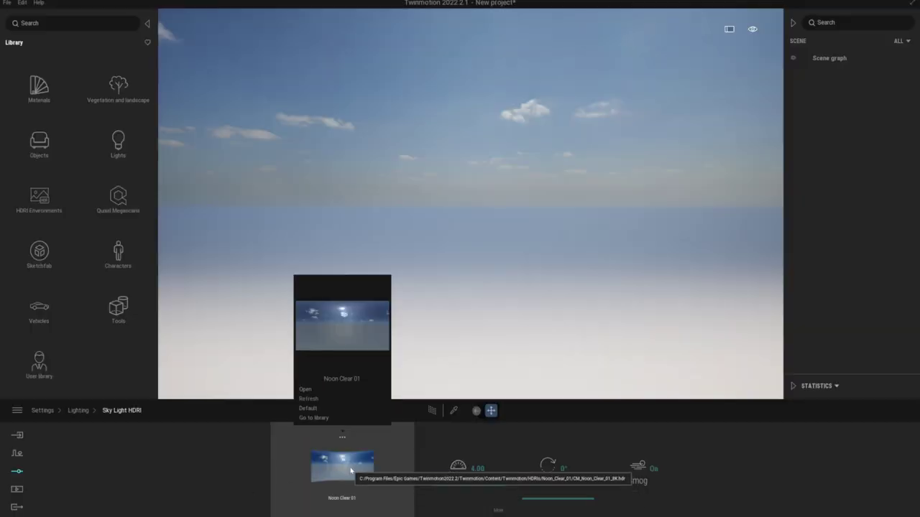
left_click(326, 393)
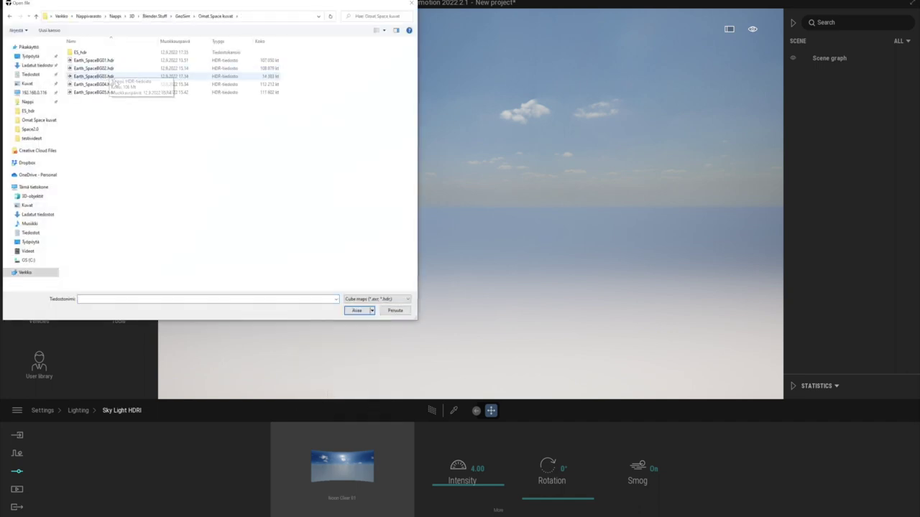
left_click(112, 93)
left_click(358, 312)
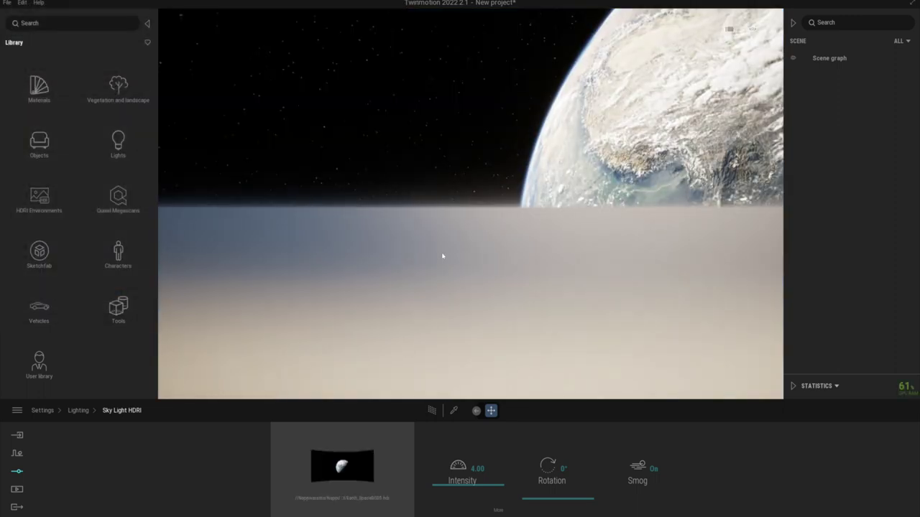
Turn off the Smog option of the Sky Light HDRI
right_click_drag(443, 256, 480, 263)
left_click_drag(431, 262, 482, 273)
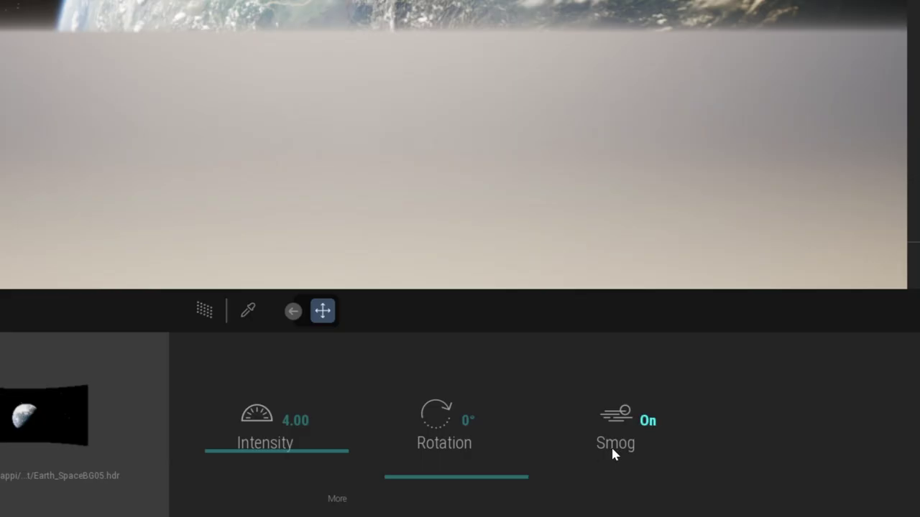
left_click(613, 449)
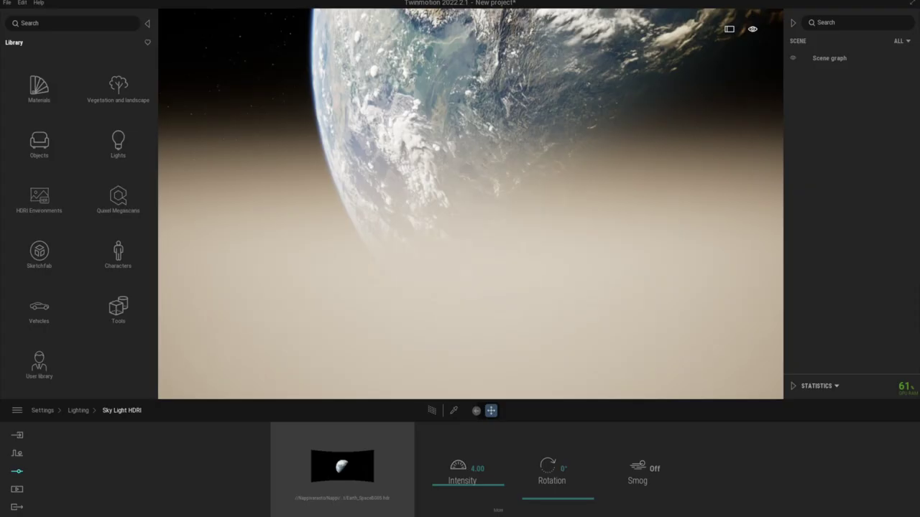
right_click_drag(470, 216, 464, 196)
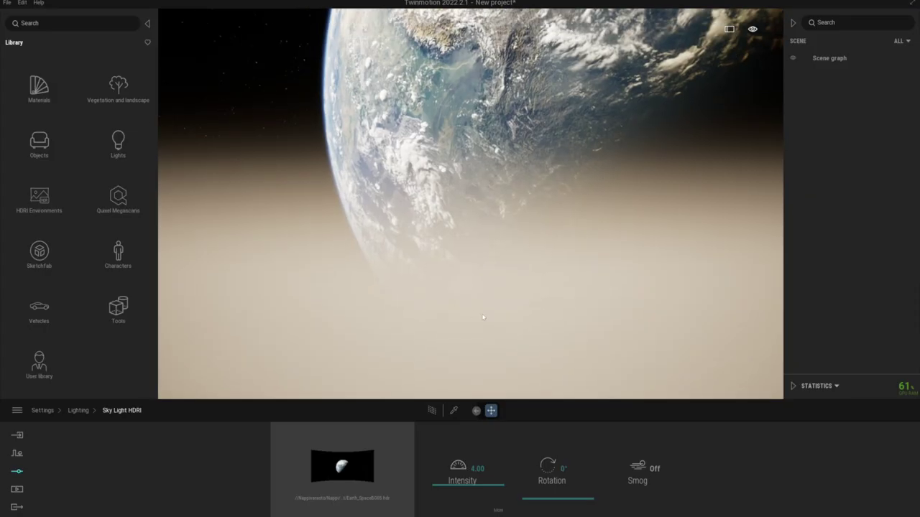
Set the Sky Light HDRI rotation to 12° and its intensity to 5.57
left_click_drag(556, 487, 559, 497)
left_click_drag(505, 486, 506, 481)
right_click_drag(496, 288, 480, 232)
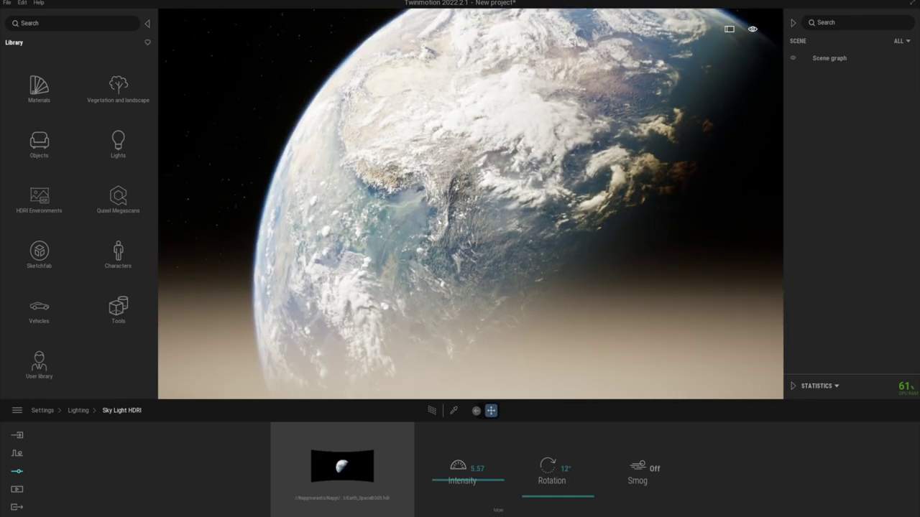
Collapse the library and preview the Earth sky image with the Path Tracer enabled
left_click(146, 24)
right_click_drag(530, 143, 530, 187)
right_click_drag(533, 142, 536, 197)
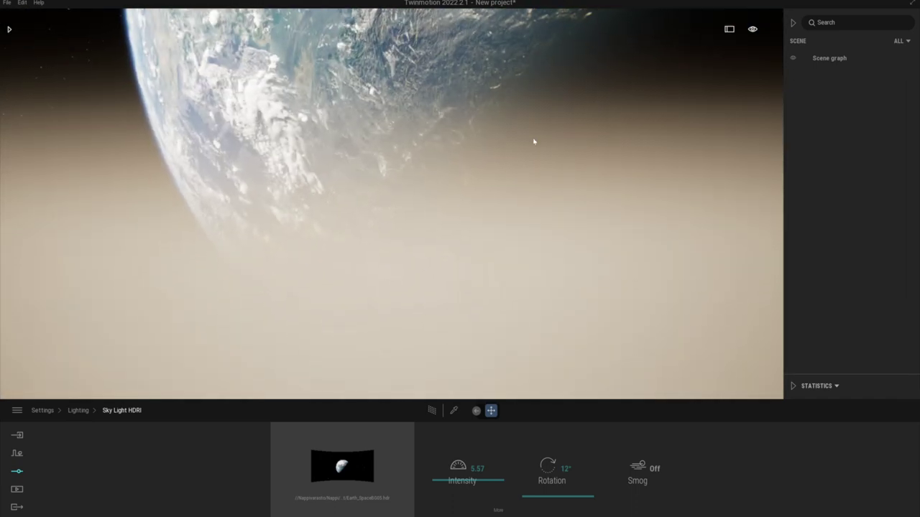
left_click_drag(534, 143, 445, 119)
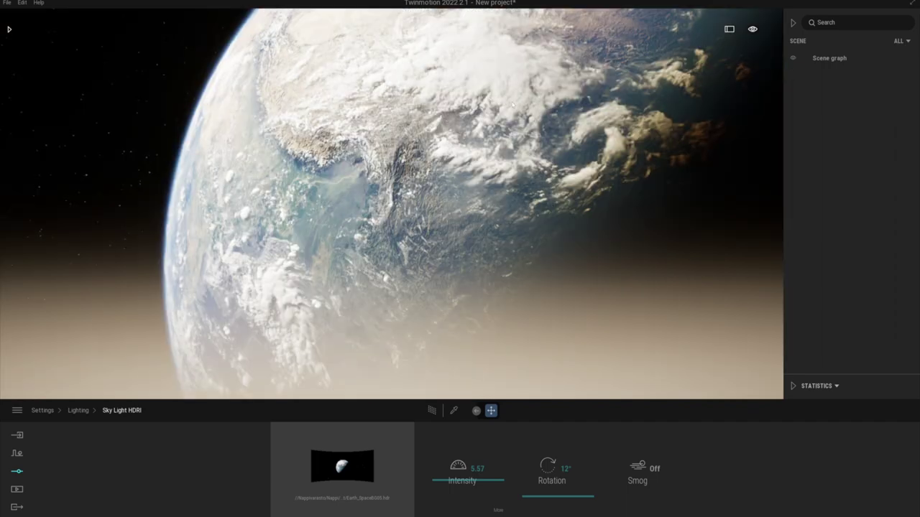
key("r")
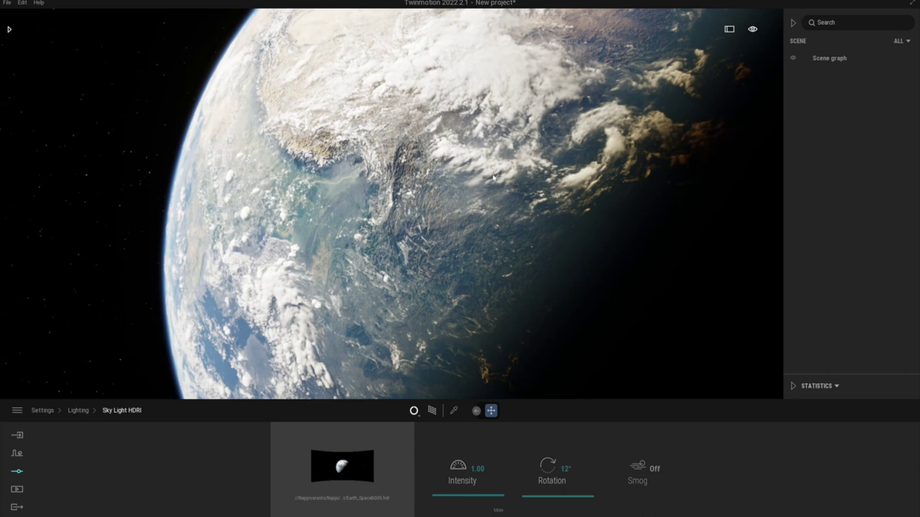
mouse_move(463, 171)
right_mouse_down()
mouse_move(416, 281)
mouse_move(467, 262)
mouse_move(478, 164)
right_mouse_up()
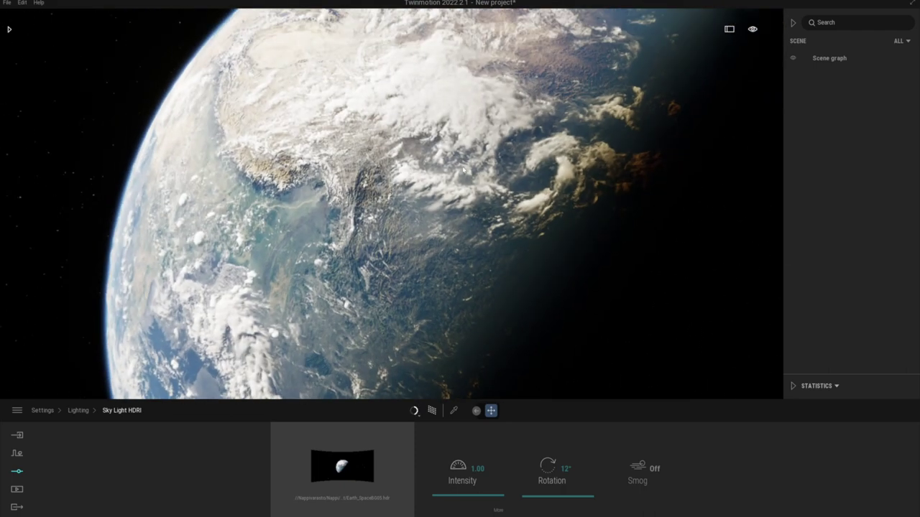
Turn off the Path Tracer and move the camera up and down to examine the haze in front of the Earth
key("ctrl+z")
key("q")
key("e")
right_click_drag(463, 171, 463, 301)
key("q")
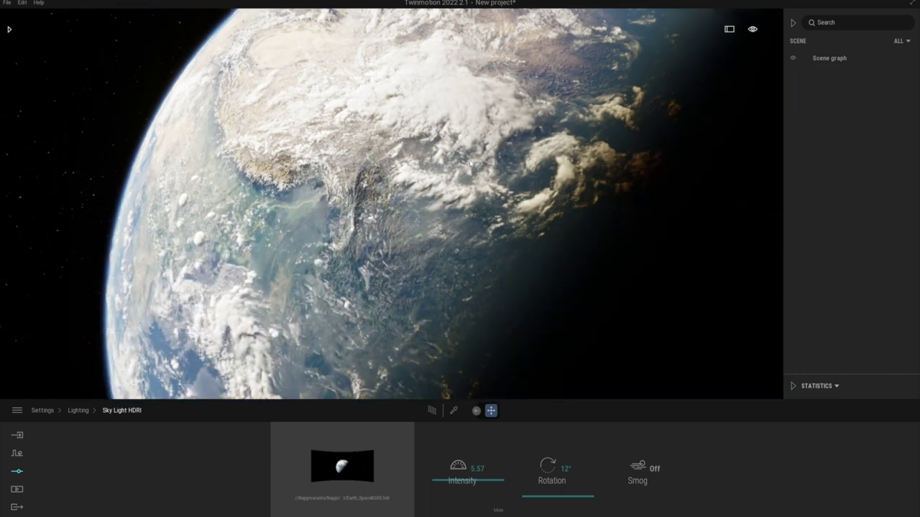
key("e")
key("q")
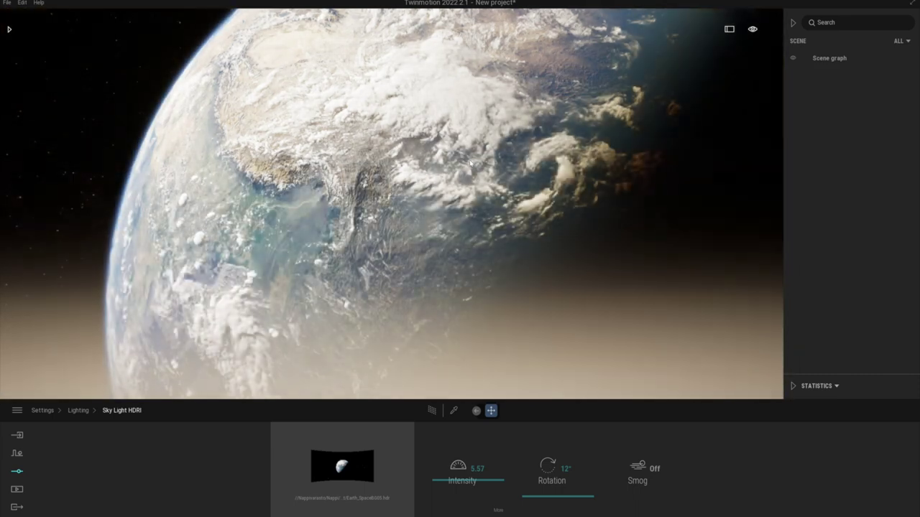
Open the ocean weather effect settings and examine the Earth backdrop from different view angles
key("e")
left_click_drag(471, 164, 445, 169)
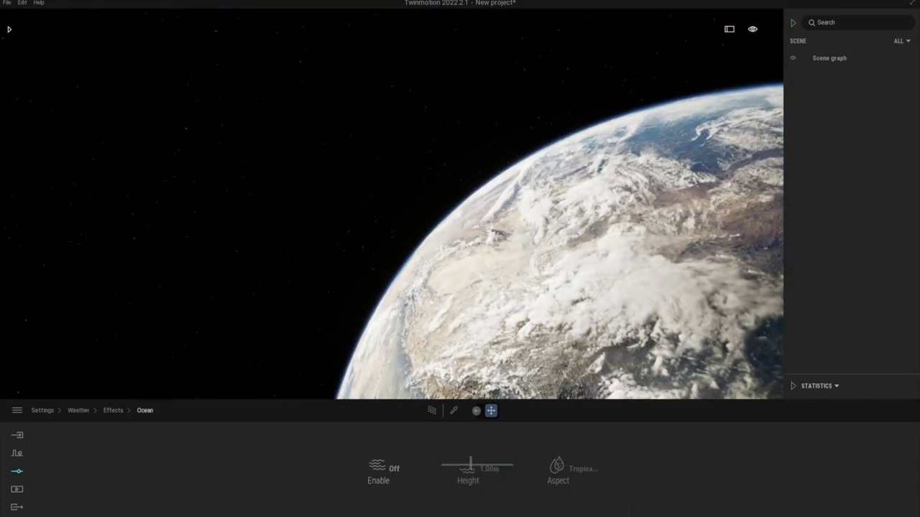
right_click_drag(364, 202, 522, 380)
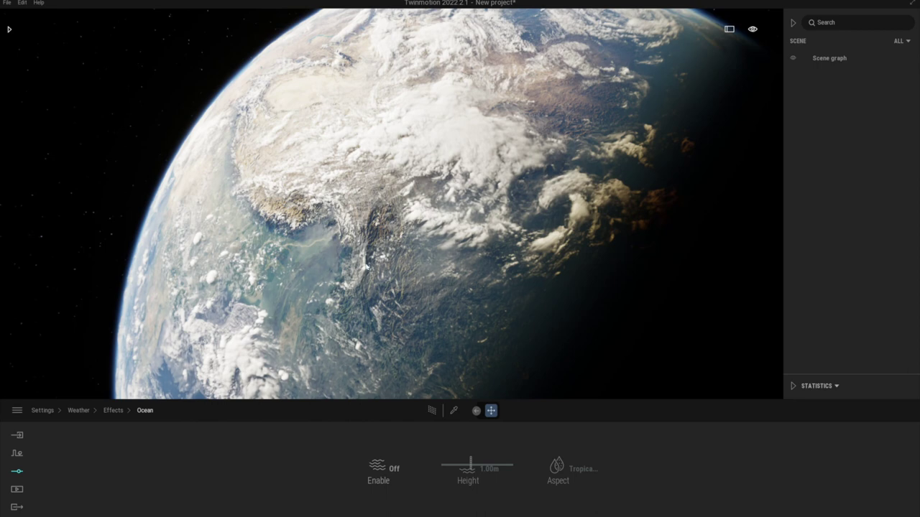
Search the Sketchfab section of the asset library for "nasa"
left_click(8, 31)
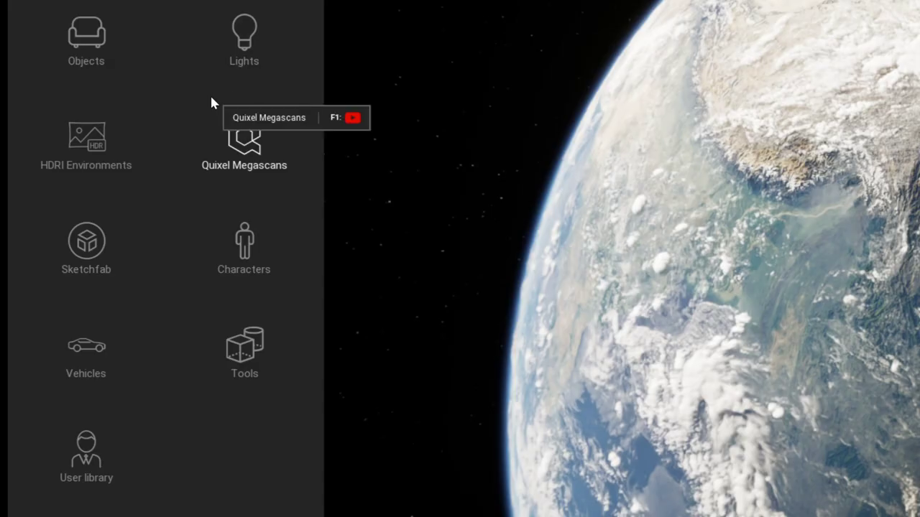
left_click(113, 238)
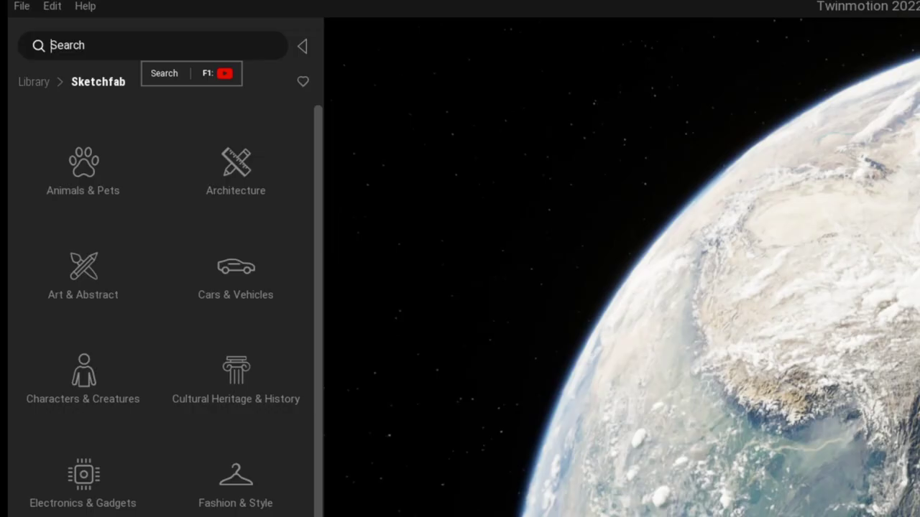
type("nasa")
key("Return")
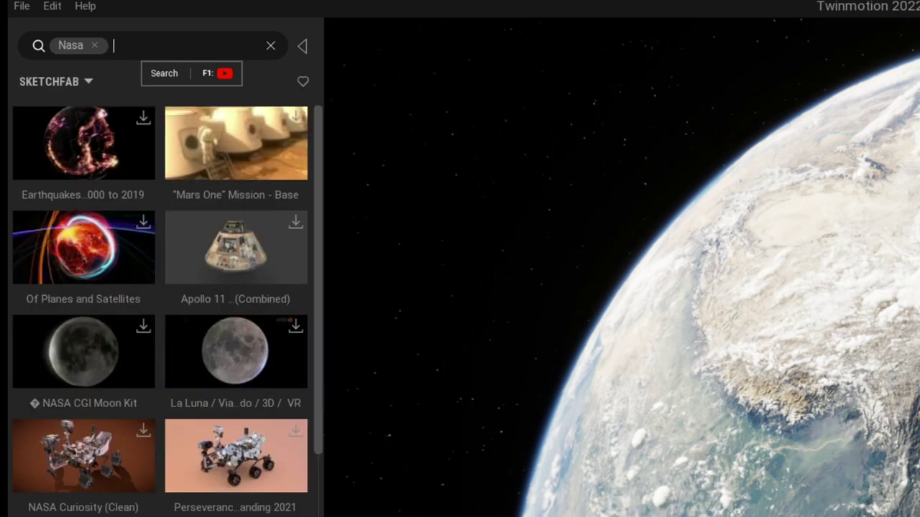
Place the Orbiter Space Shuttle OV-103 Discovery model in the scene in front of the Earth
scroll(274, 474, "down", 3)
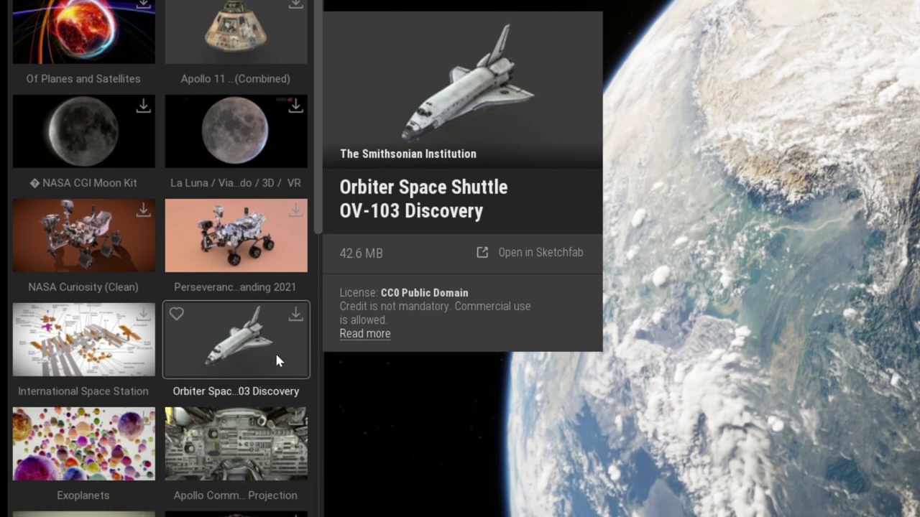
left_click(276, 355)
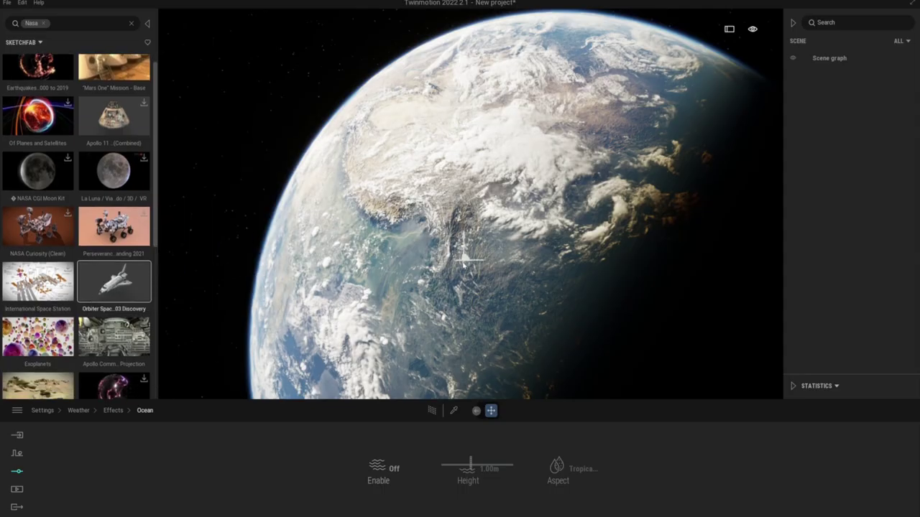
left_click_drag(465, 259, 467, 260)
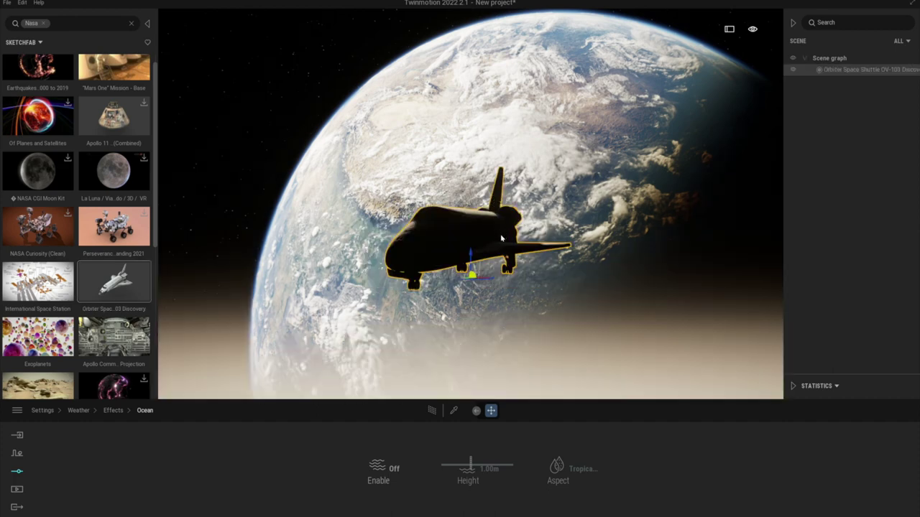
Set the space shuttle's Z position to 50000 m and frame it against the Earth
middle_click_drag(494, 236, 521, 208, "shift")
left_click_drag(668, 194, 531, 205)
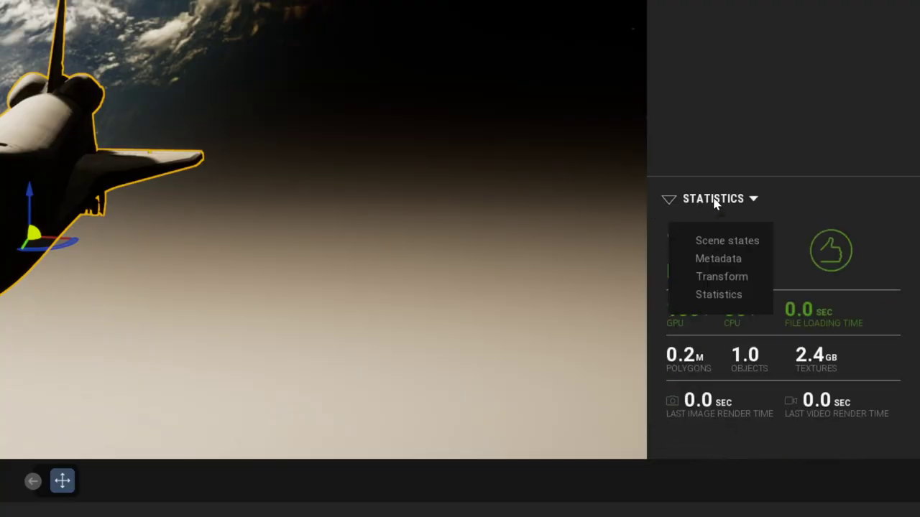
left_click(755, 279)
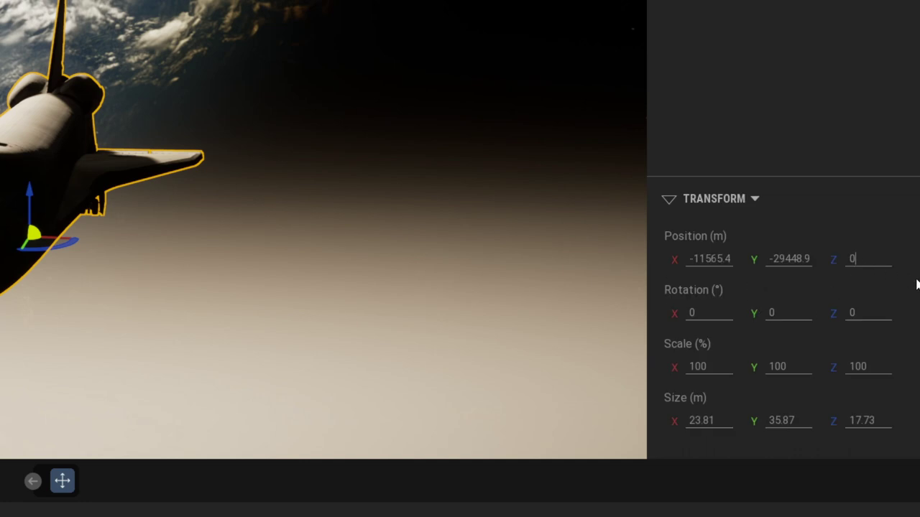
type("50000")
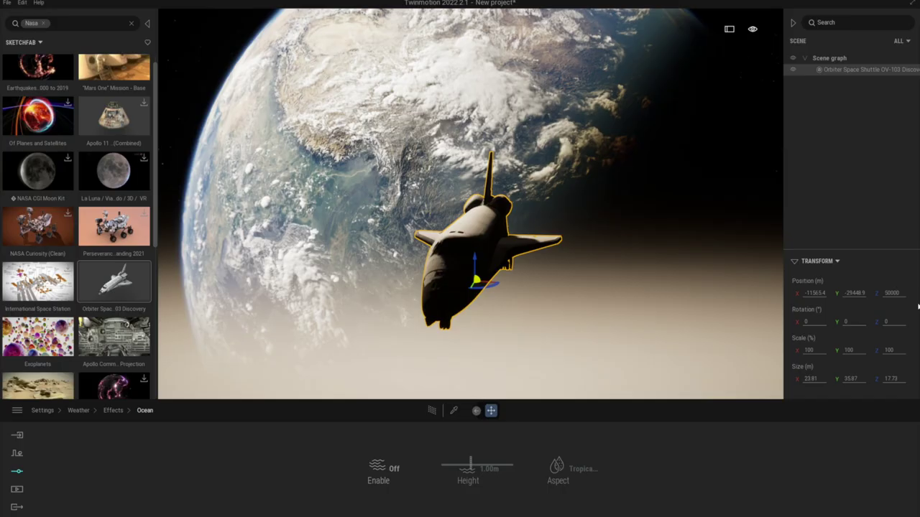
key("Return")
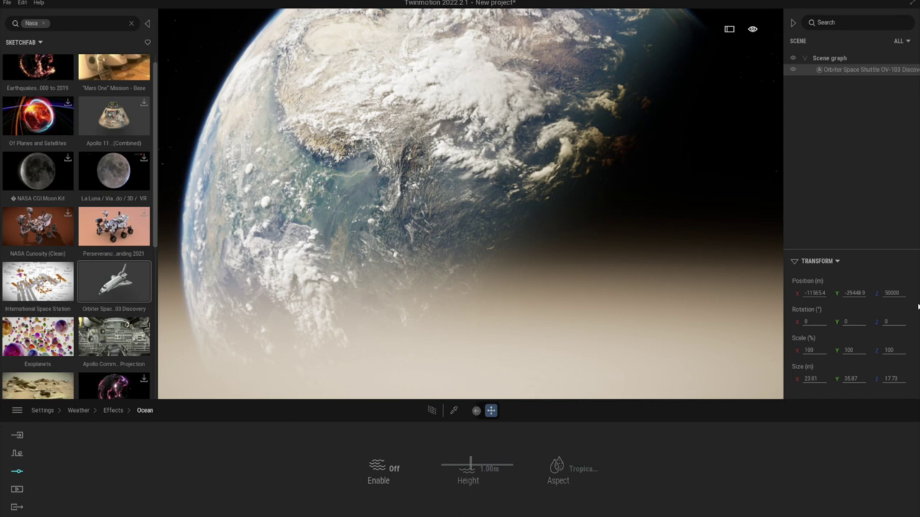
key("f")
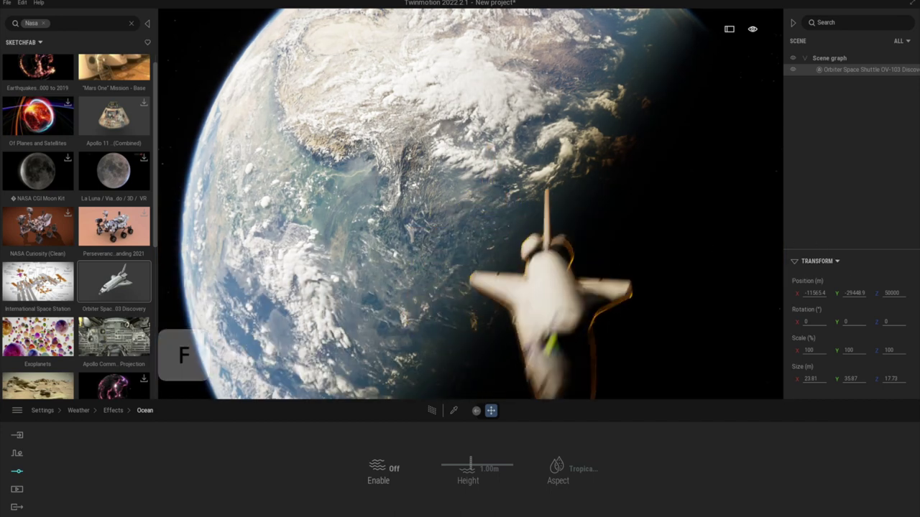
middle_click_drag(486, 312, 476, 283)
right_click_drag(476, 283, 463, 271)
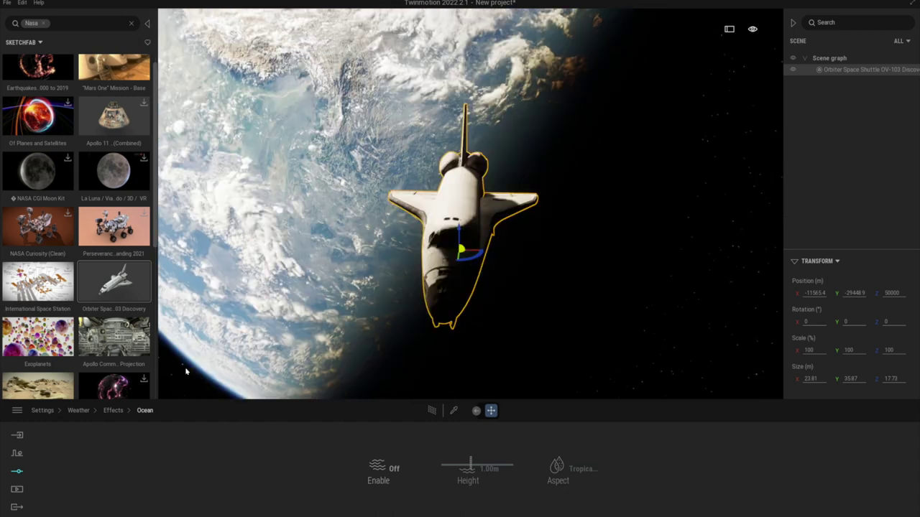
Create a media image of the current shuttle view and open its settings
left_click(17, 490)
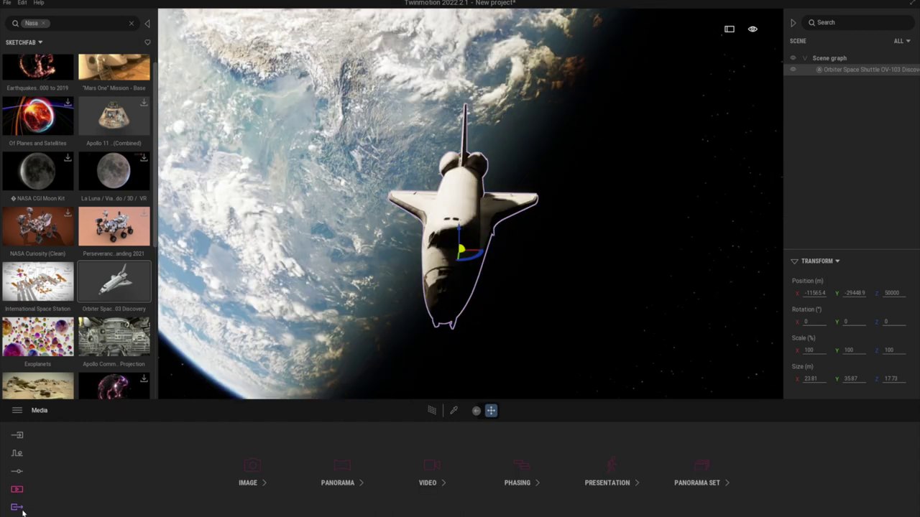
left_click(227, 473)
left_click(67, 468)
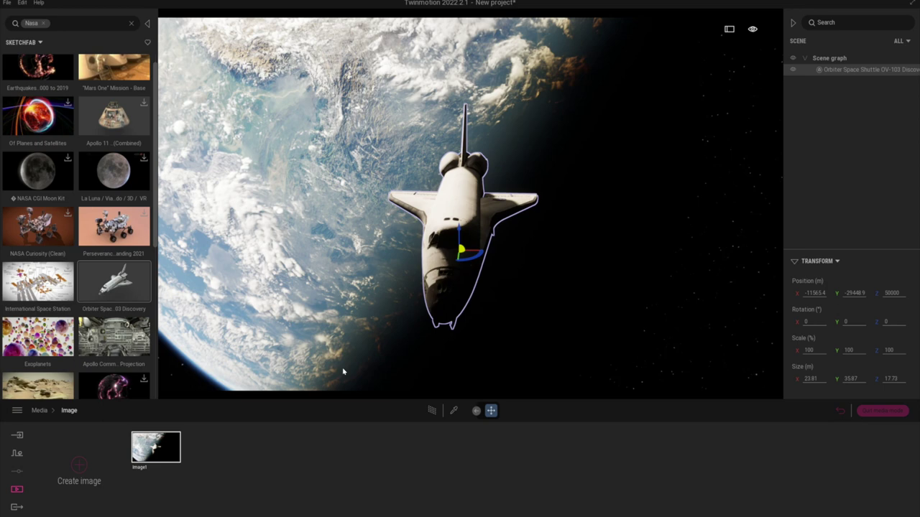
left_click(175, 464)
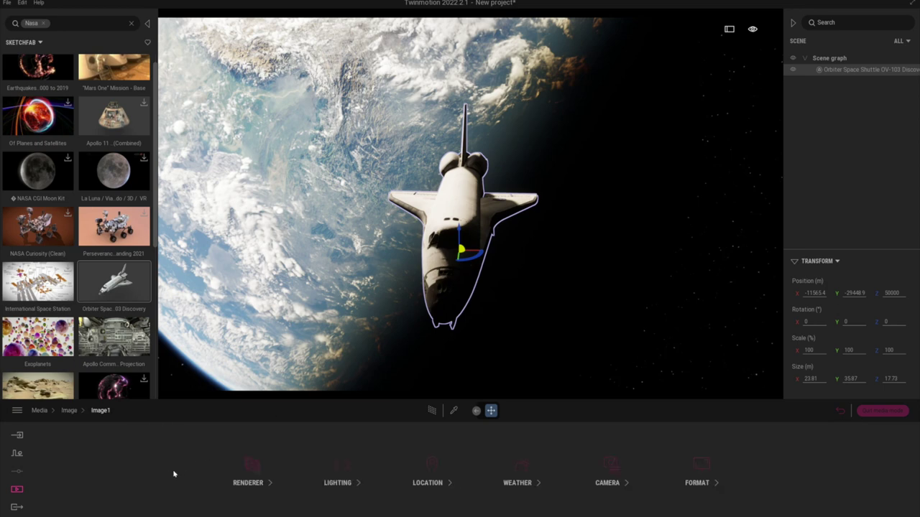
Set the image camera's focal length to 35 mm and its lens flare to 100%
left_click(610, 465)
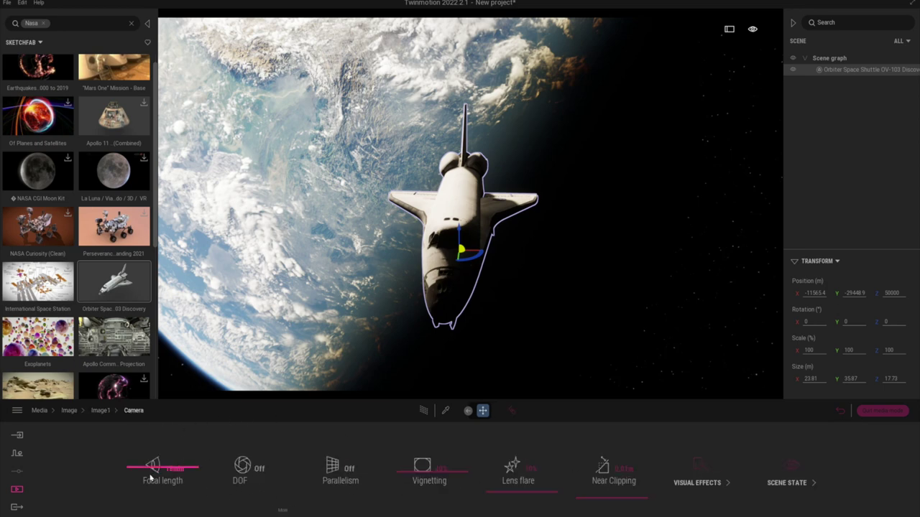
left_click_drag(137, 469, 130, 461)
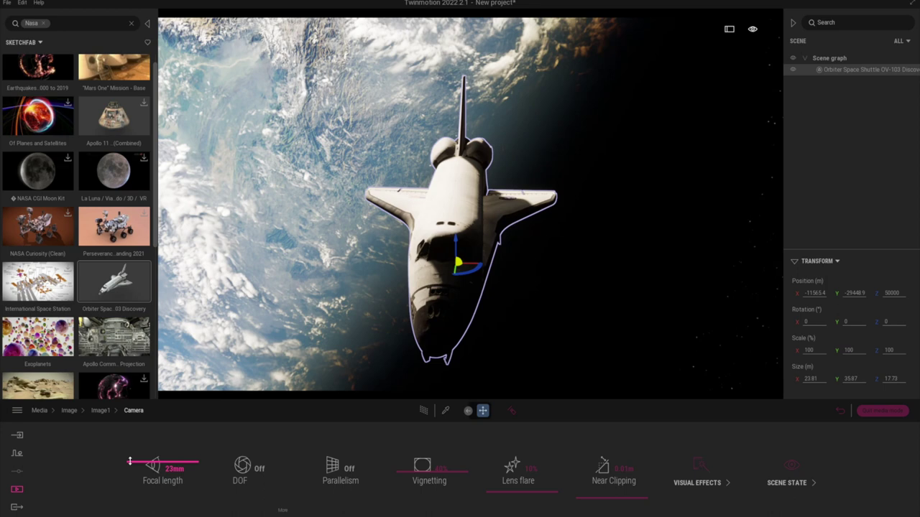
left_click_drag(130, 460, 138, 469)
left_click(172, 468)
type("35")
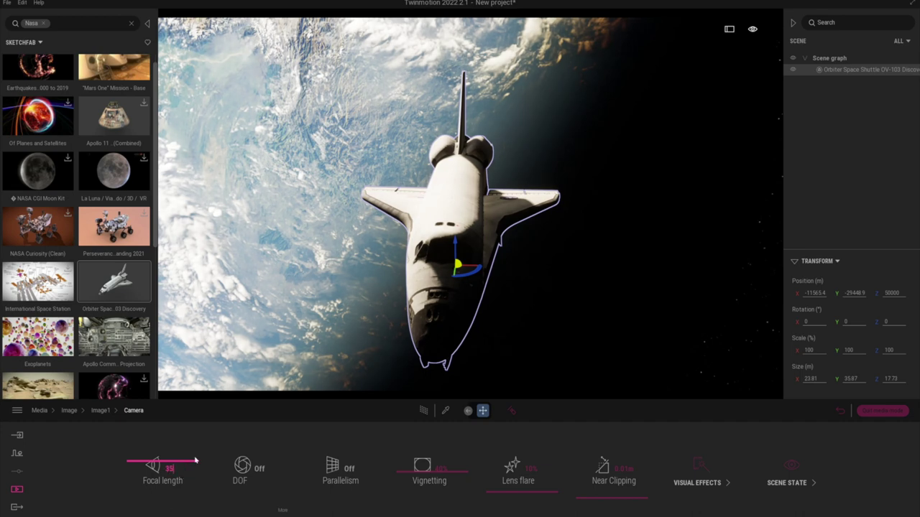
key("Return")
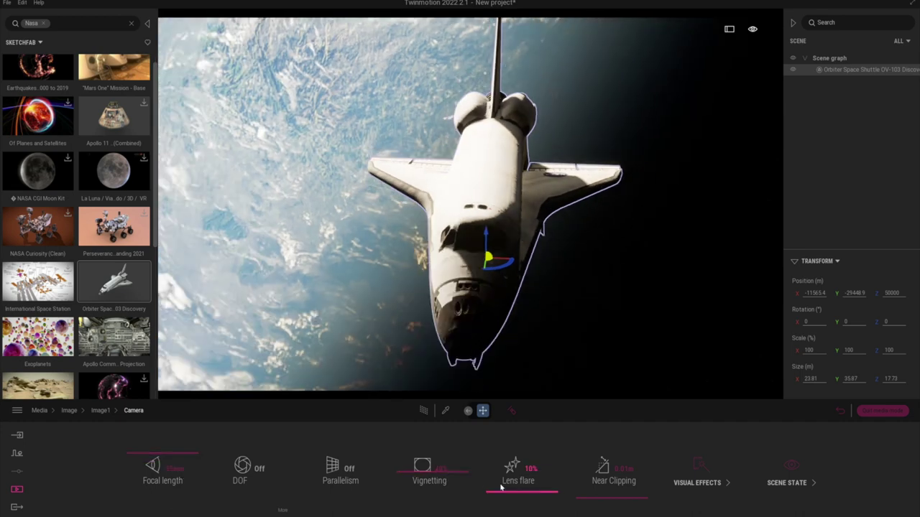
left_click_drag(501, 487, 499, 424)
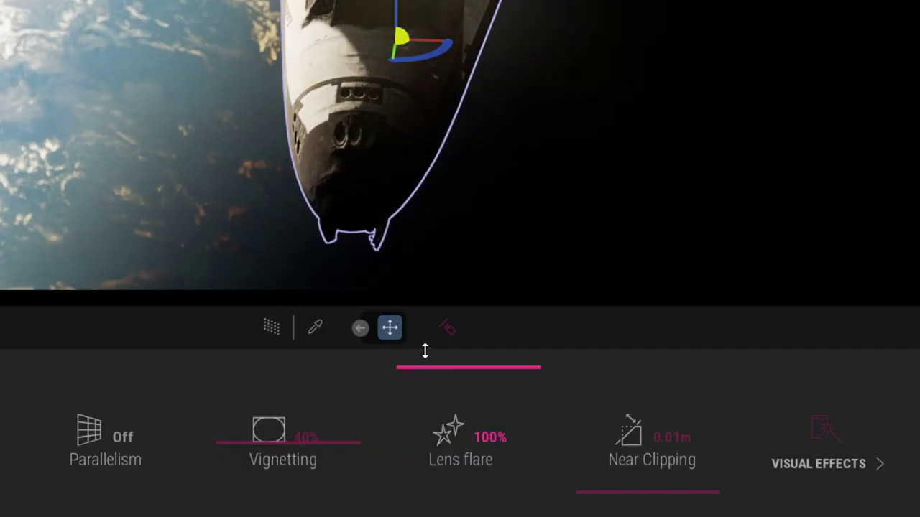
left_click_drag(424, 351, 446, 299)
Select the shuttle and shift it to about X -11563.4 and Y -29445.2 m, keeping its height
mouse_move(393, 104)
middle_mouse_down("shift")
mouse_move(439, 130)
mouse_move(567, 148)
mouse_move(607, 114)
middle_mouse_up("shift")
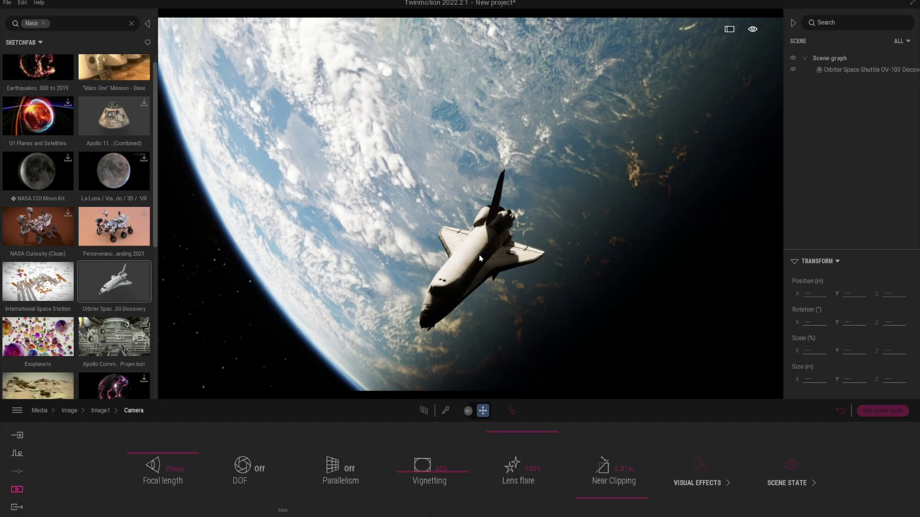
left_click(471, 250)
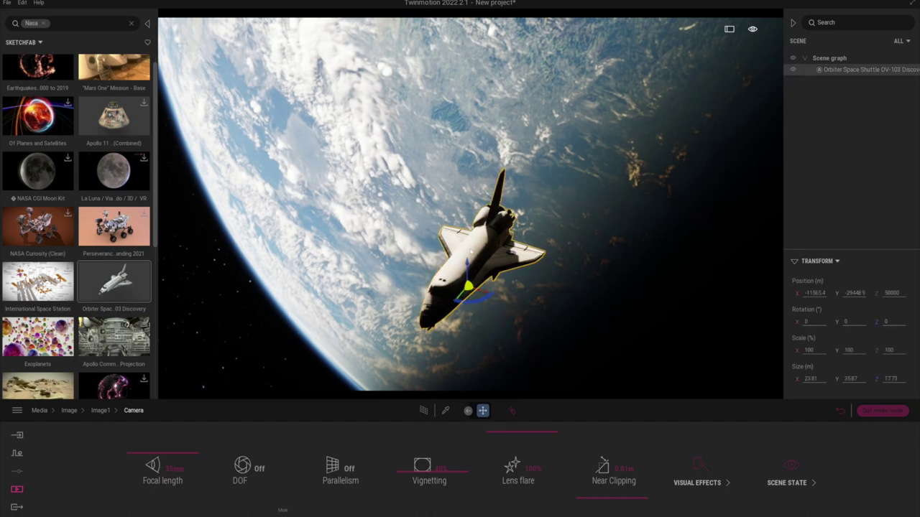
mouse_move(472, 250)
middle_mouse_down("shift")
mouse_move(463, 291)
mouse_move(453, 237)
mouse_move(416, 220)
mouse_move(442, 204)
mouse_move(473, 249)
middle_mouse_up("shift")
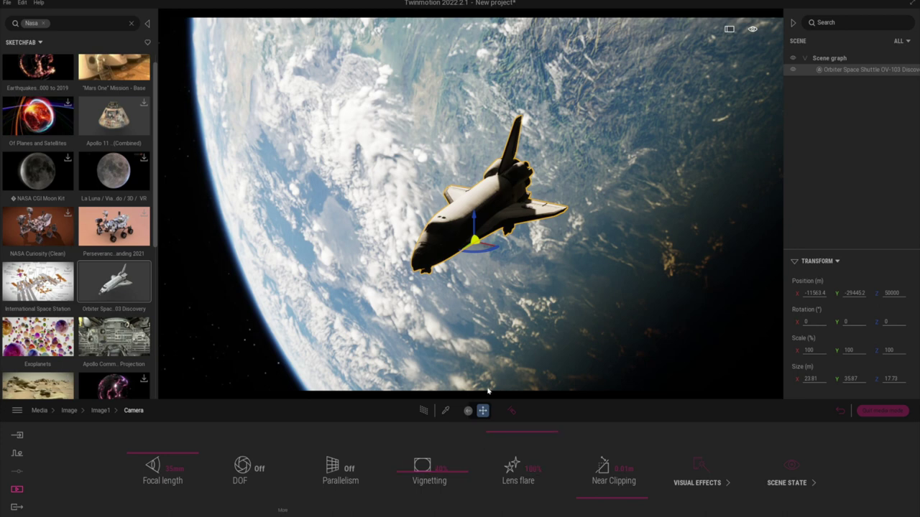
Pick the shuttle's body material, increase its reflection and enable metalness
left_click(446, 410)
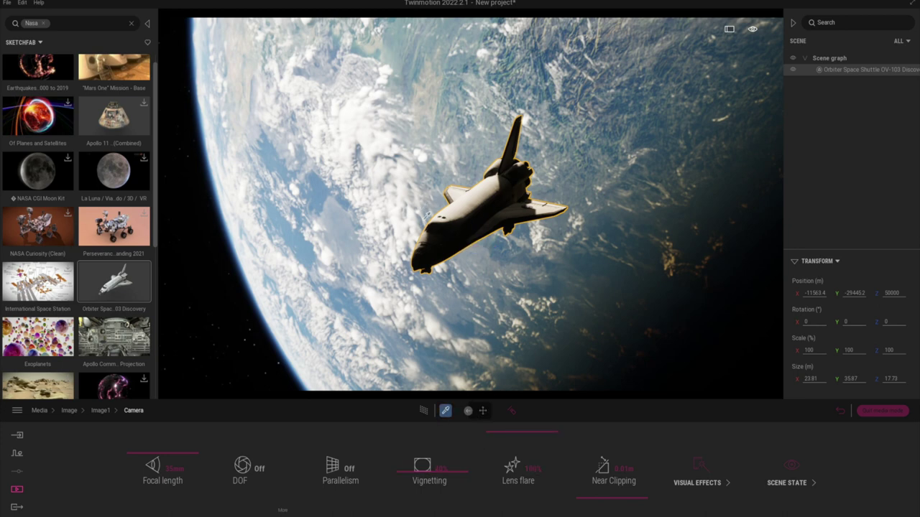
left_click(435, 224)
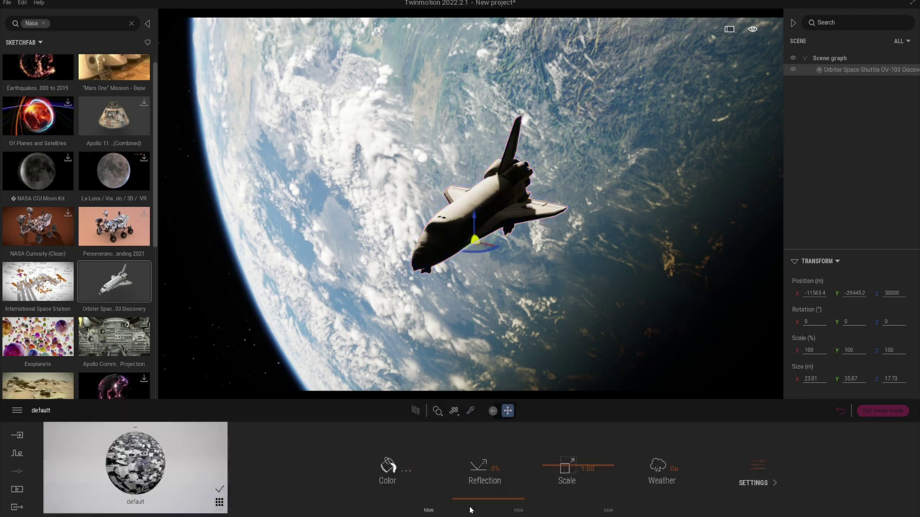
mouse_move(465, 468)
left_mouse_down()
mouse_move(493, 497)
mouse_move(498, 429)
mouse_move(499, 460)
mouse_move(498, 447)
left_mouse_up()
left_click(753, 483)
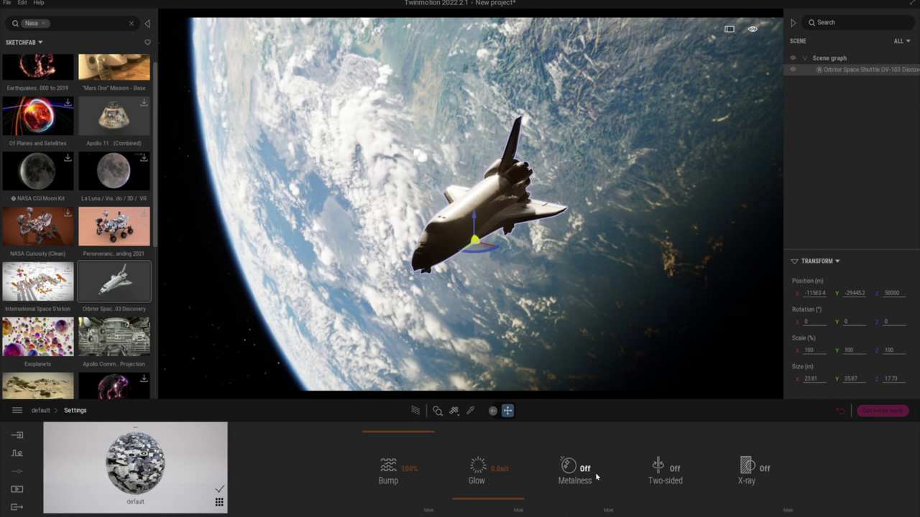
left_click(594, 475)
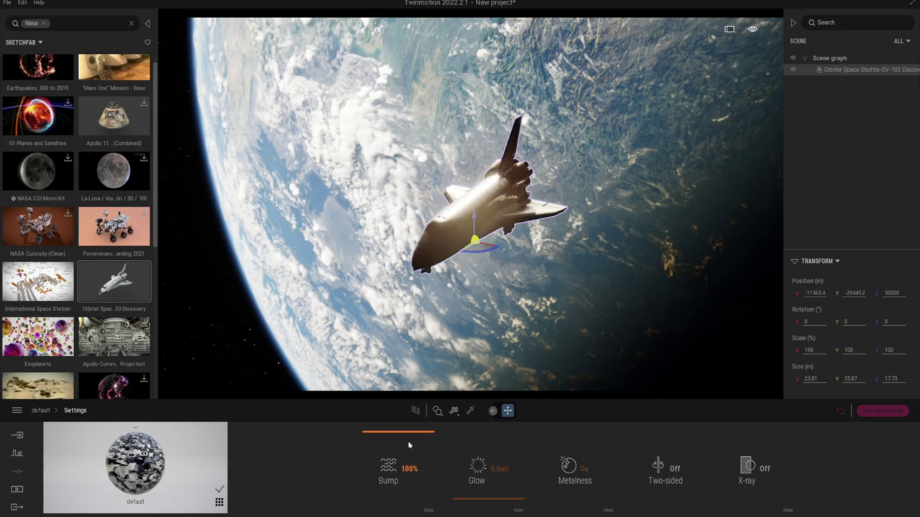
Examine the metallic shuttle and the lens flare from different camera angles and distances
right_click_drag(446, 288, 523, 212)
key("a")
key("q")
key("w")
key("e")
key("s")
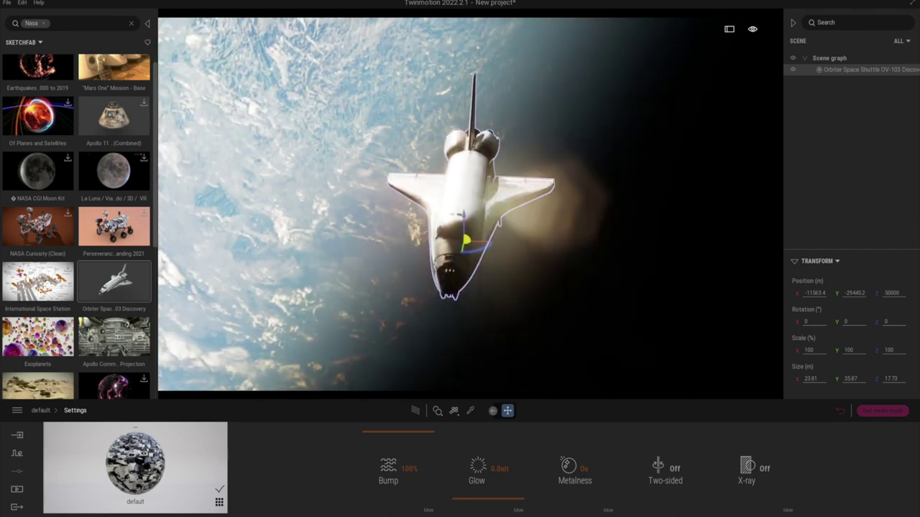
key("w")
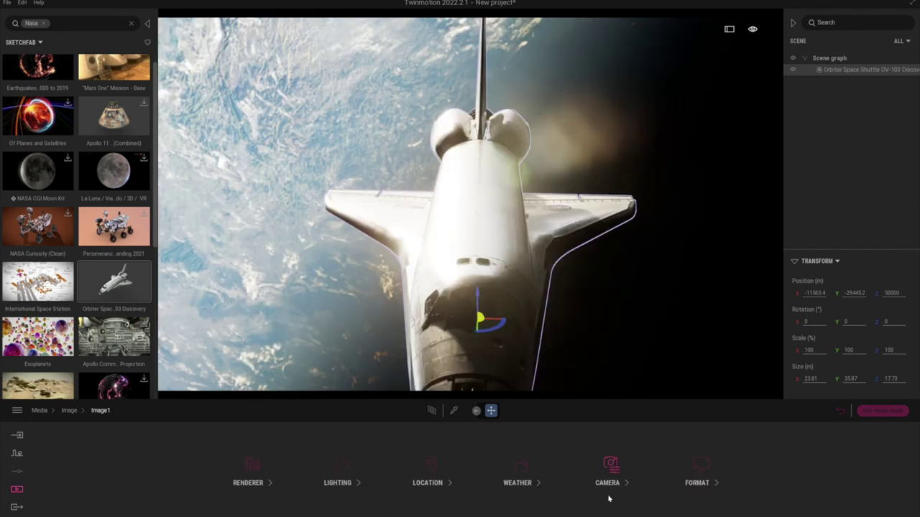
Set the image camera's vignetting to 100% and reduce its lens flare
left_click(611, 480)
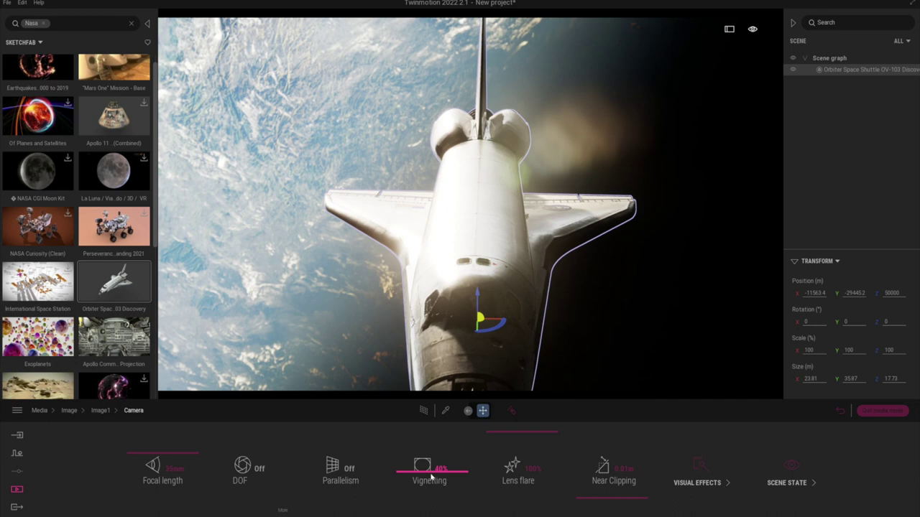
left_click_drag(423, 473, 421, 437)
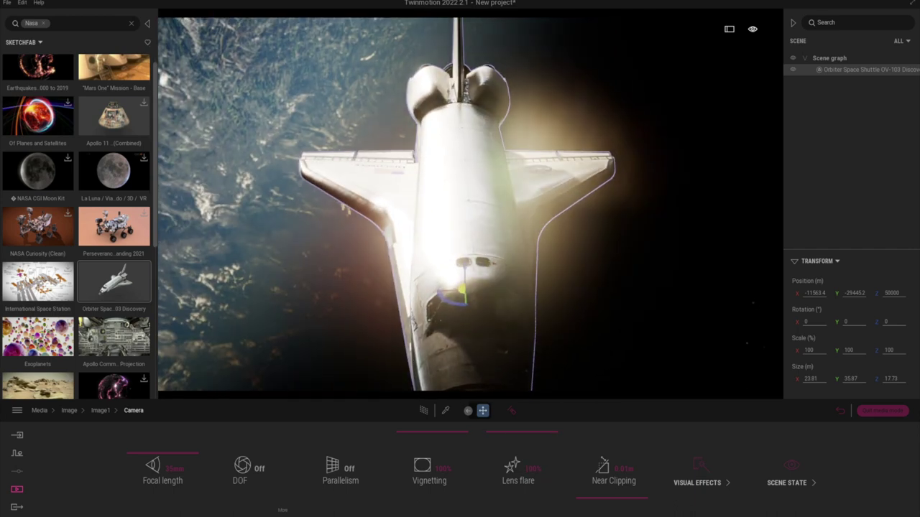
key("s")
key("d")
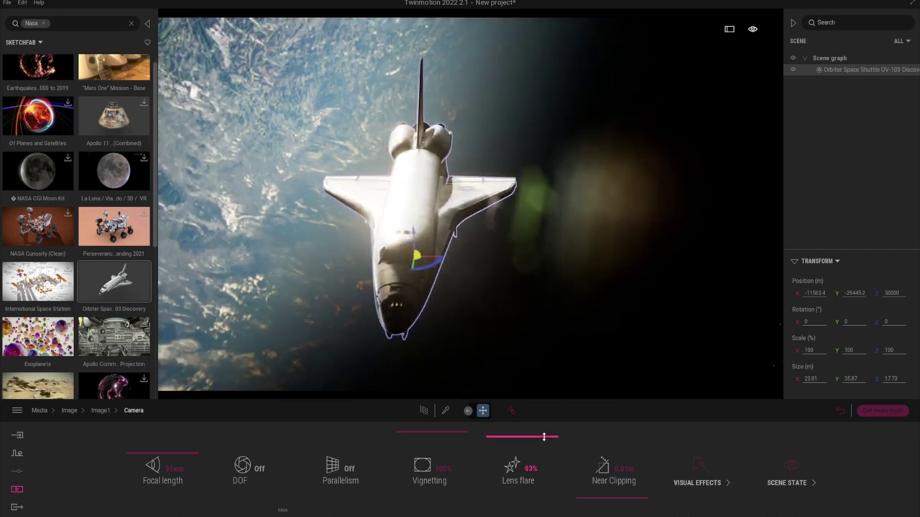
left_click_drag(544, 438, 543, 462)
Rotate the shuttle to about 20° on X, 20° on Y and -31° on Z, and view it up close
left_click_drag(529, 227, 502, 214)
left_click_drag(503, 216, 503, 219)
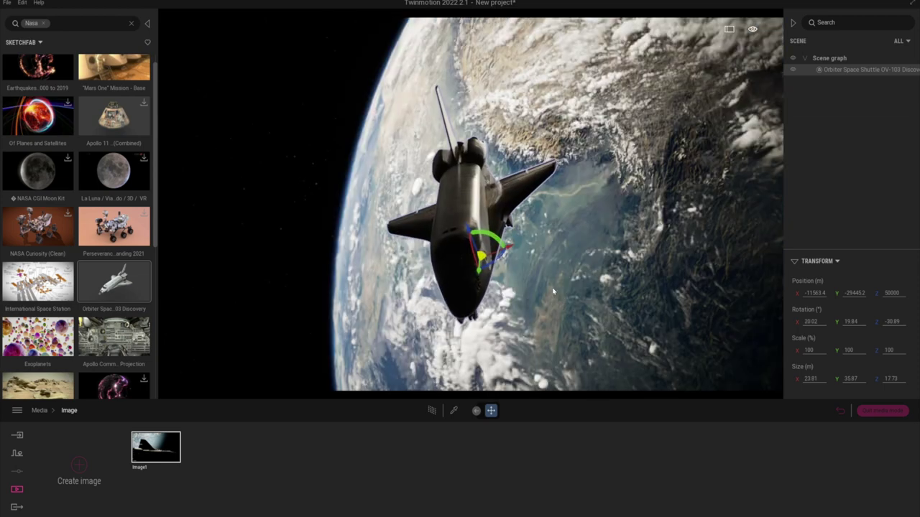
key("w")
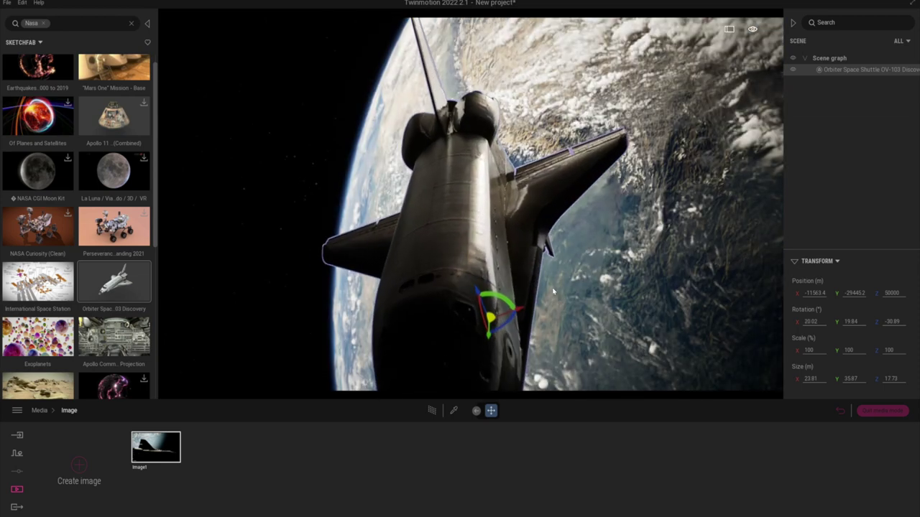
scroll(553, 291, "up", 3)
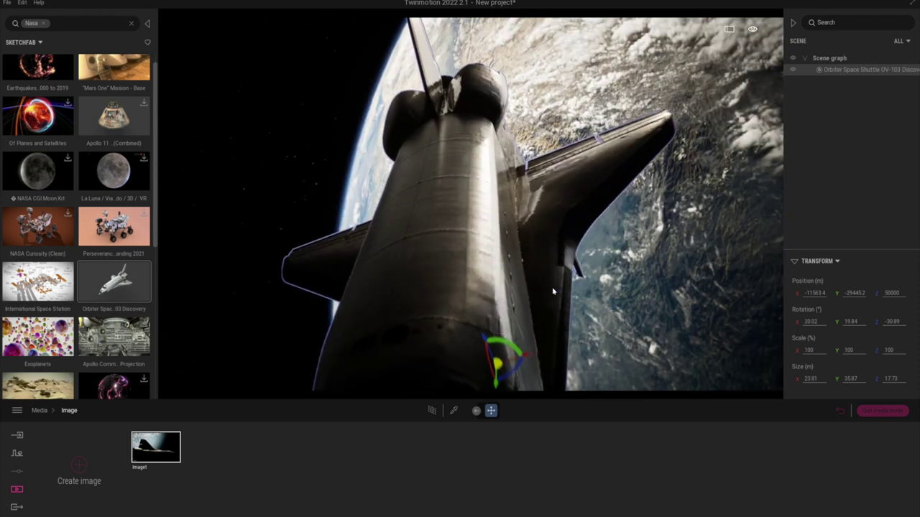
scroll(554, 291, "up", 2)
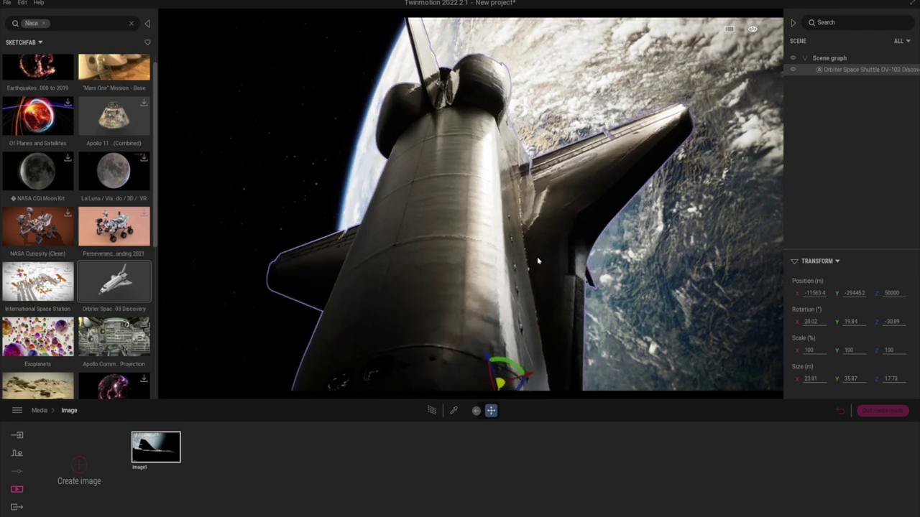
middle_click_drag(504, 246, 438, 226, "shift")
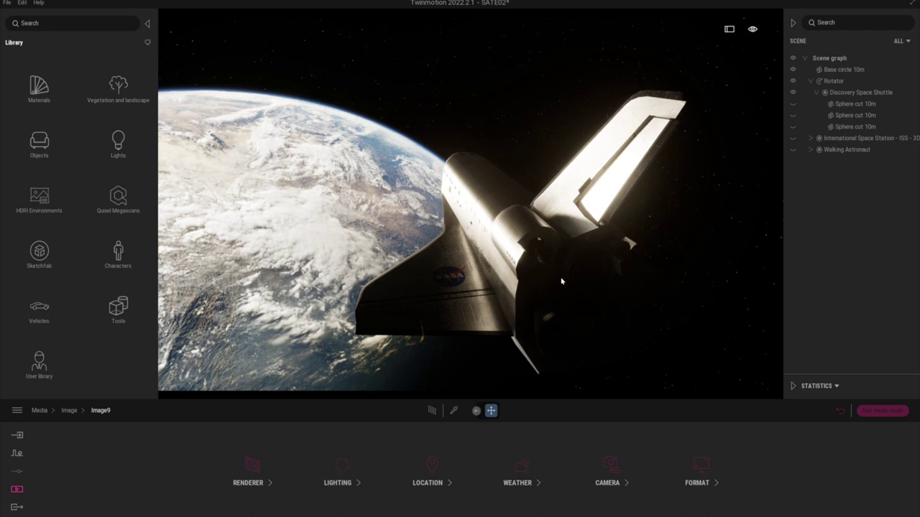
right_click_drag(470, 205, 366, 144)
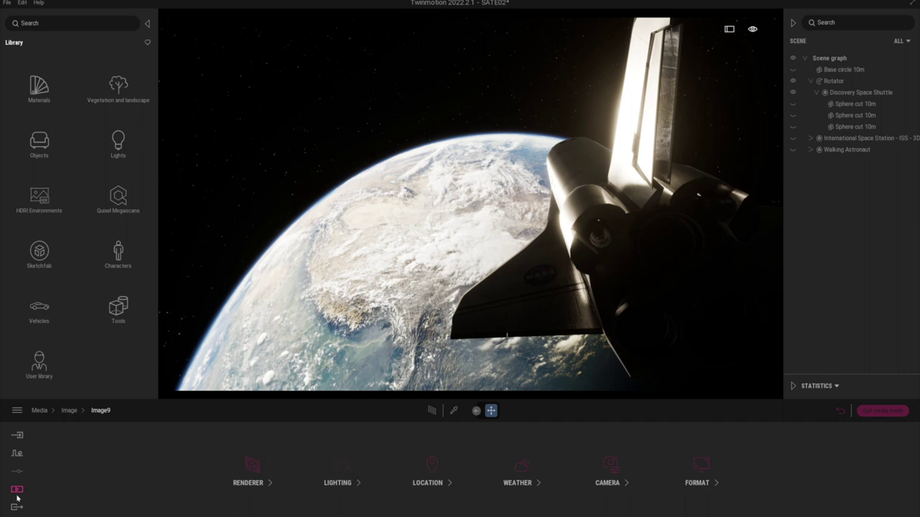
Try the Match sun option in the intensity settings of the image's Sky Light HDRI
left_click(353, 469)
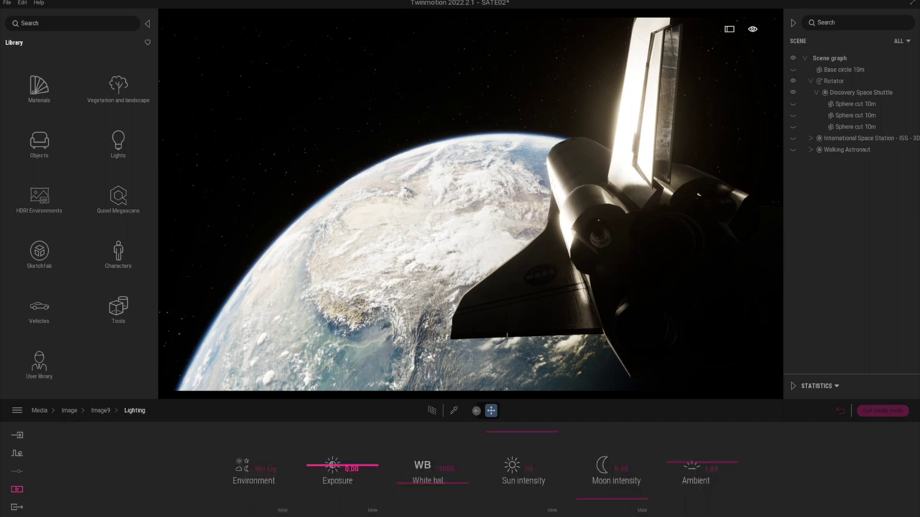
left_click(282, 508)
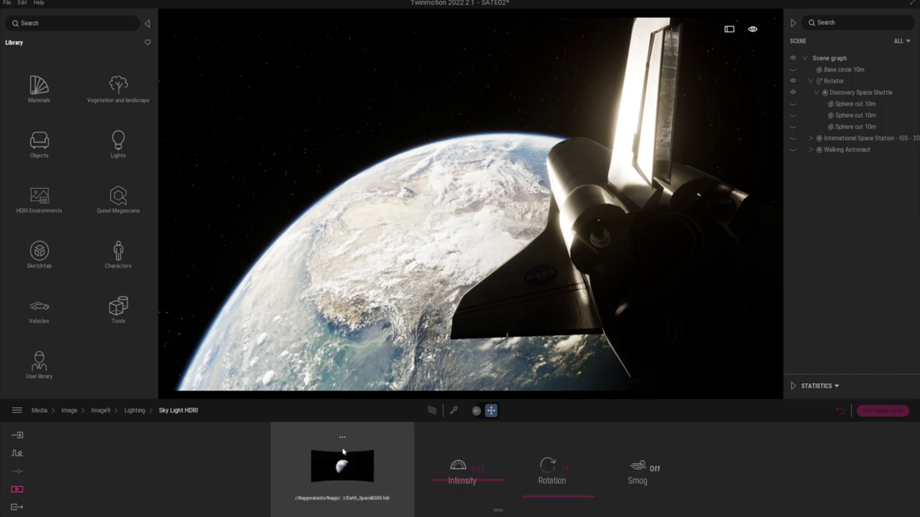
left_click(498, 510)
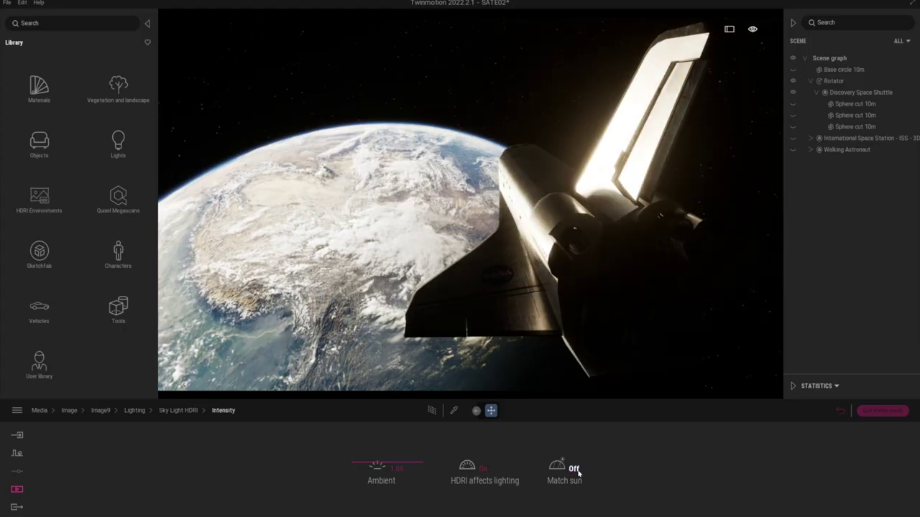
left_click(608, 421)
left_click(569, 474)
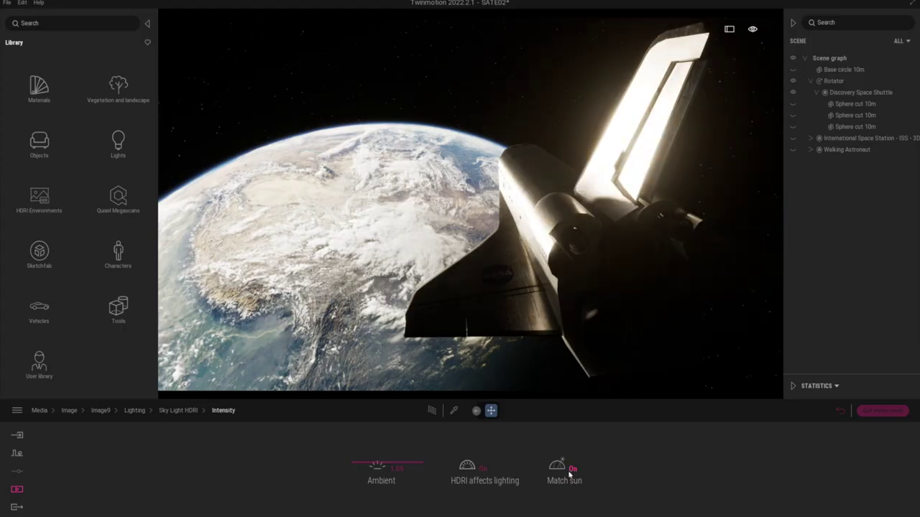
left_click(569, 474)
Relight the shuttle by adjusting the image's time of day, turning its north offset to about 70°, and changing the month
left_click(100, 410)
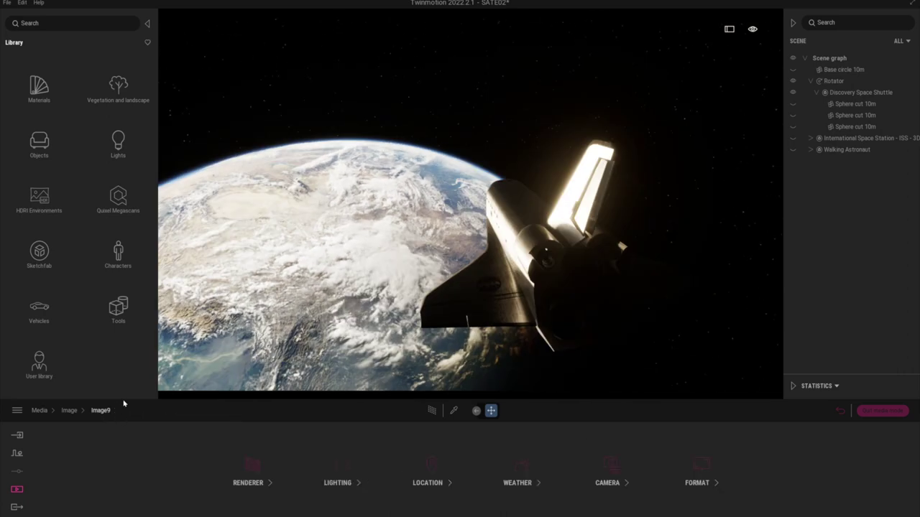
left_click(434, 472)
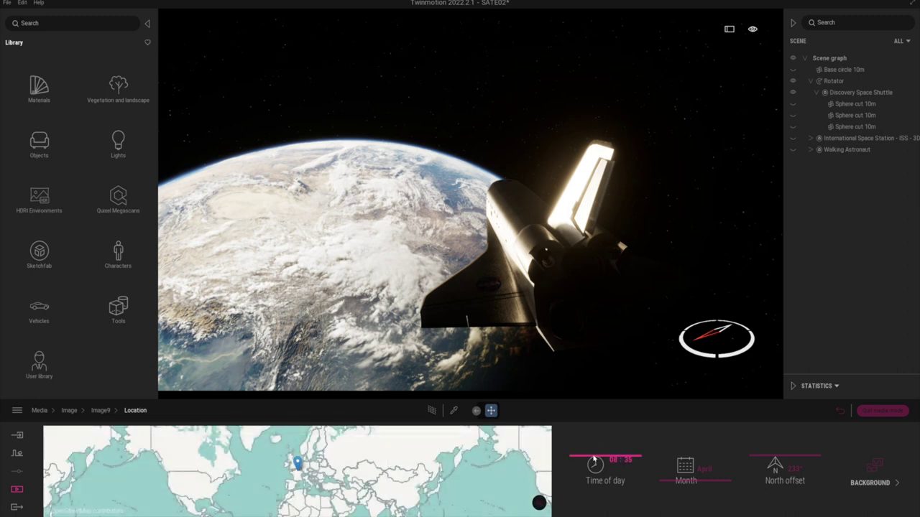
mouse_move(587, 460)
left_mouse_down()
mouse_move(590, 480)
mouse_move(596, 451)
left_mouse_up()
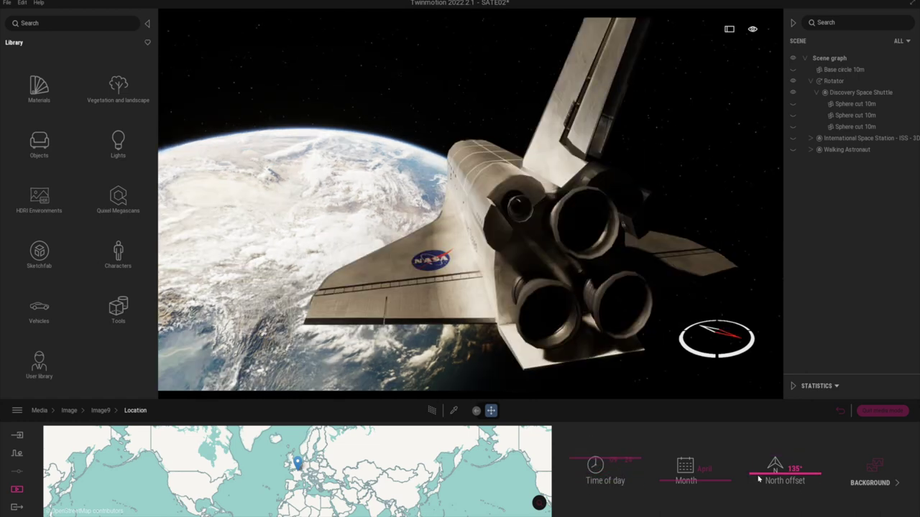
mouse_move(759, 477)
left_mouse_down()
mouse_move(759, 461)
mouse_move(759, 471)
left_mouse_up()
middle_click_drag(431, 262, 430, 285, "shift")
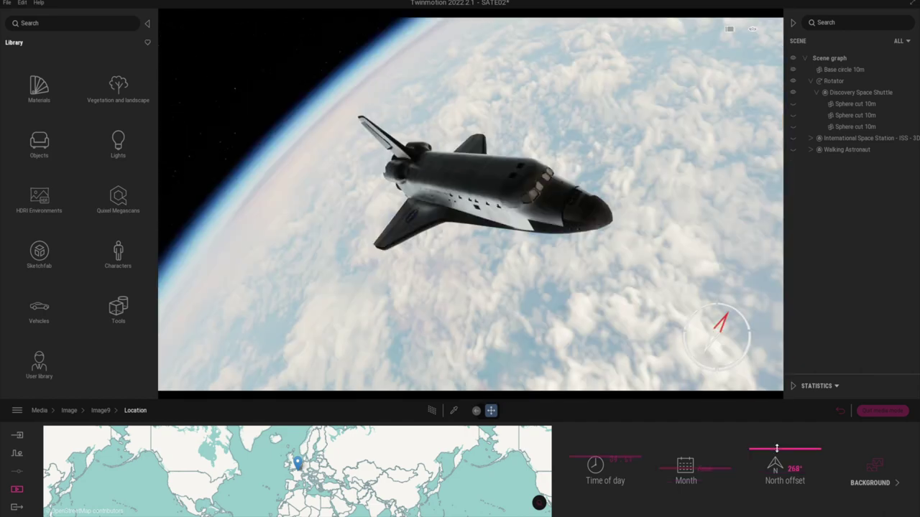
left_click_drag(780, 448, 784, 490)
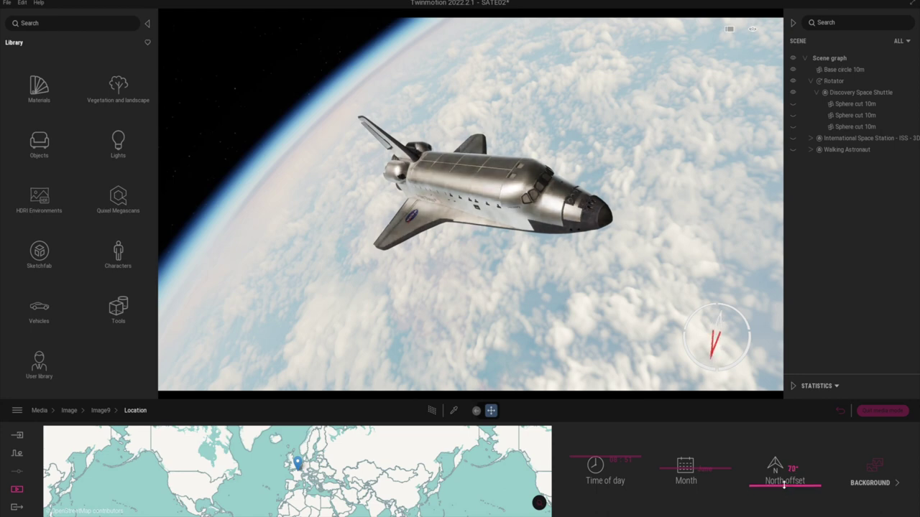
mouse_move(686, 467)
left_mouse_down()
mouse_move(692, 499)
mouse_move(694, 448)
mouse_move(693, 477)
left_mouse_up()
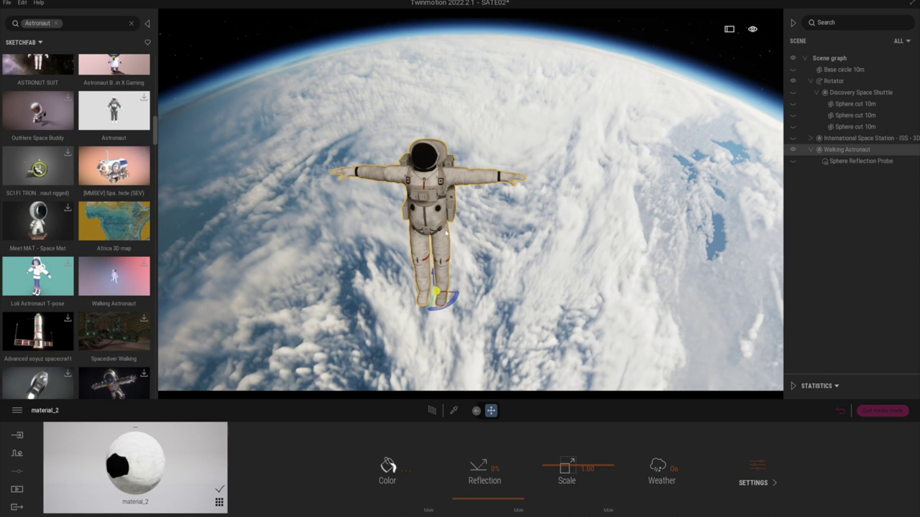
Frame the astronaut and raise the reflection of its material_2 to 69%
key("f")
middle_click_drag(445, 233, 467, 251, "shift")
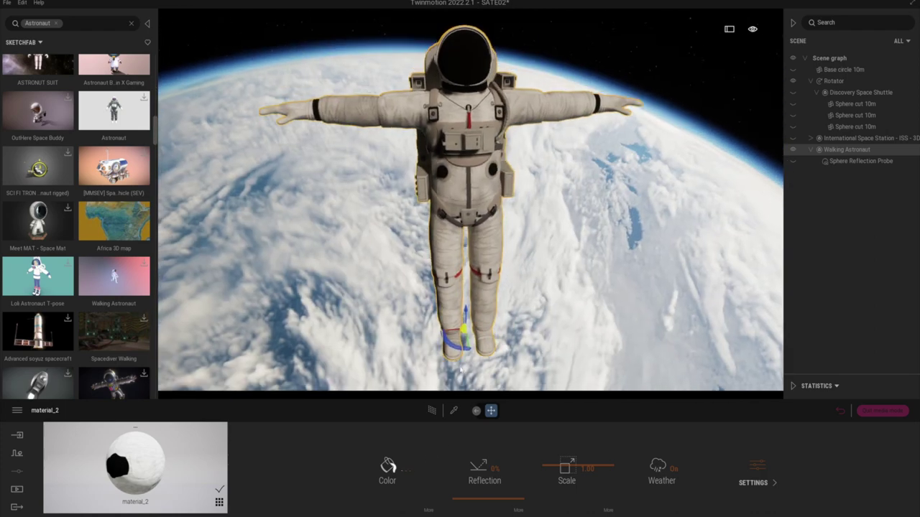
left_click(453, 410)
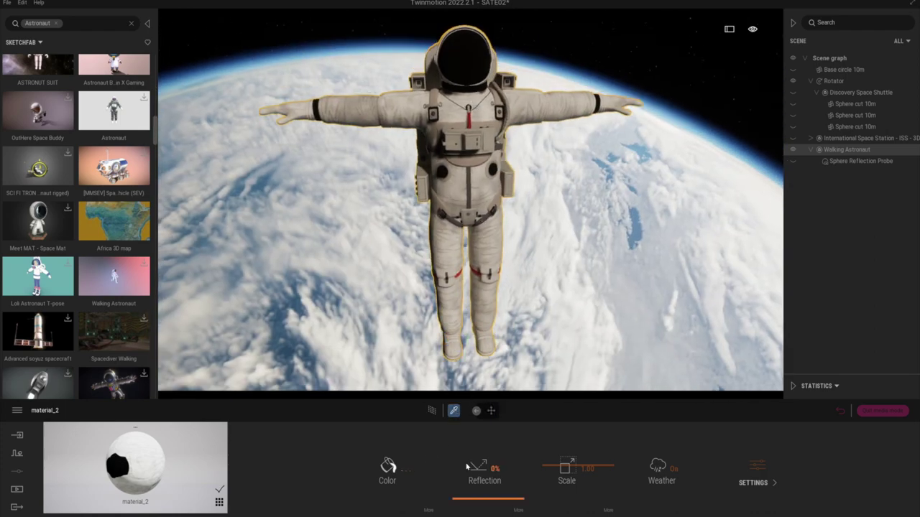
mouse_move(467, 468)
left_mouse_down()
mouse_move(470, 443)
mouse_move(462, 452)
left_mouse_up()
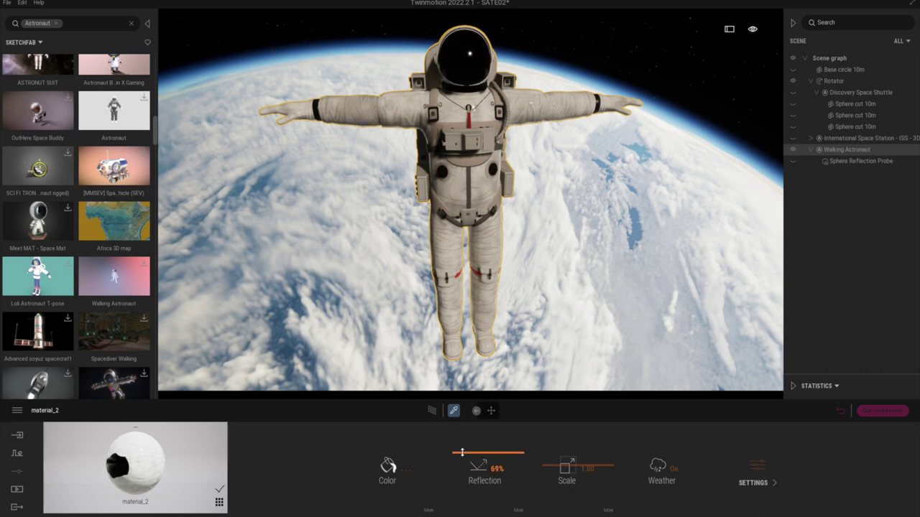
left_click(490, 411)
Examine the reflections on the astronaut's helmet visor up close and from several angles
scroll(470, 205, "up", 5)
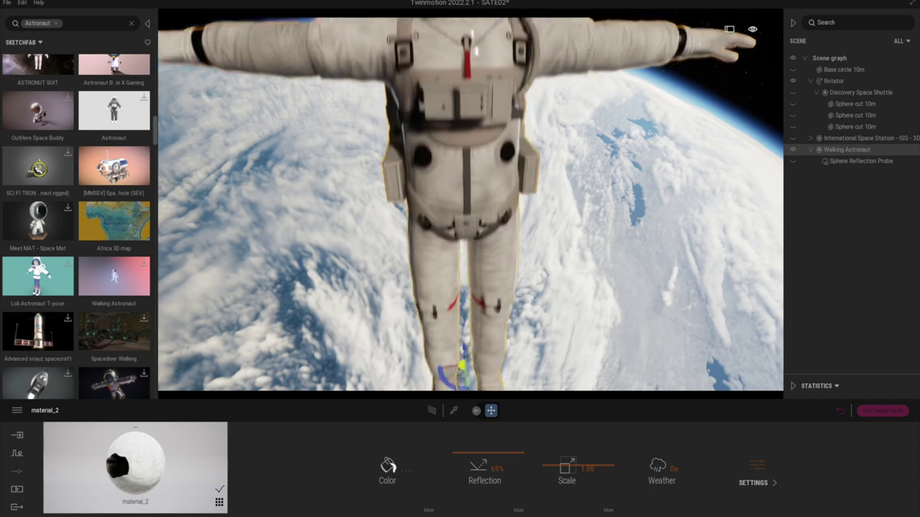
middle_click_drag(474, 53, 466, 95)
scroll(466, 95, "up", 5)
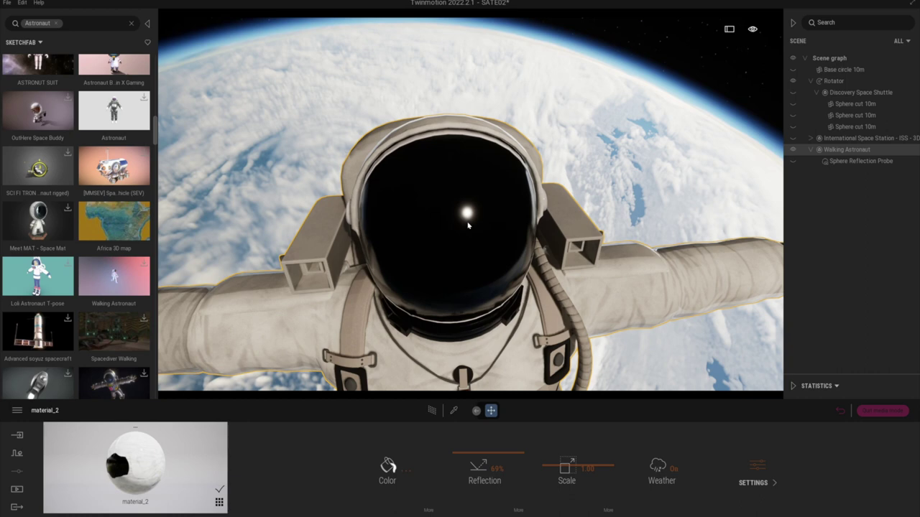
middle_click_drag(464, 238, 280, 243, "shift")
right_click_drag(450, 111, 648, 145)
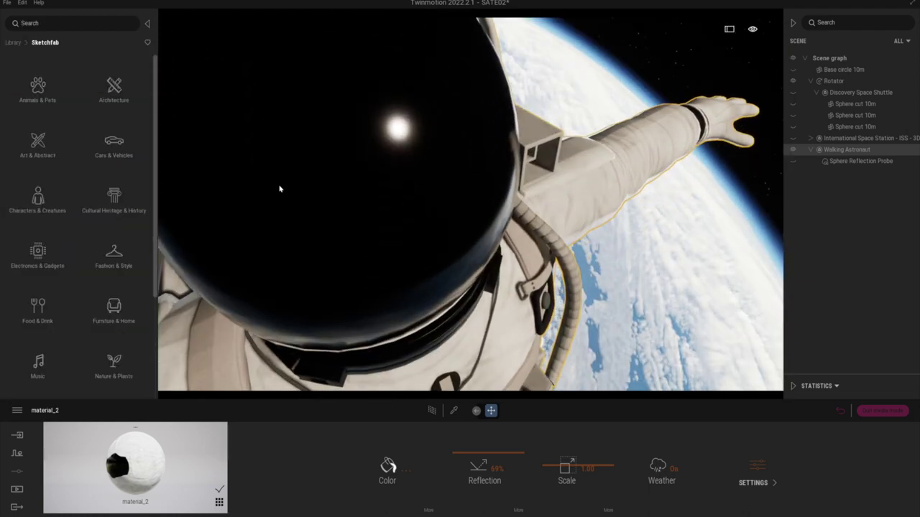
key("s")
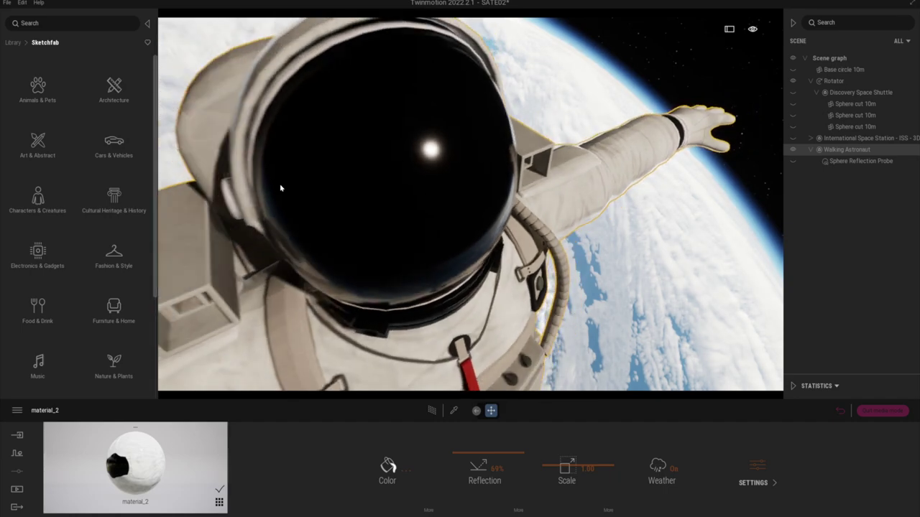
key("a")
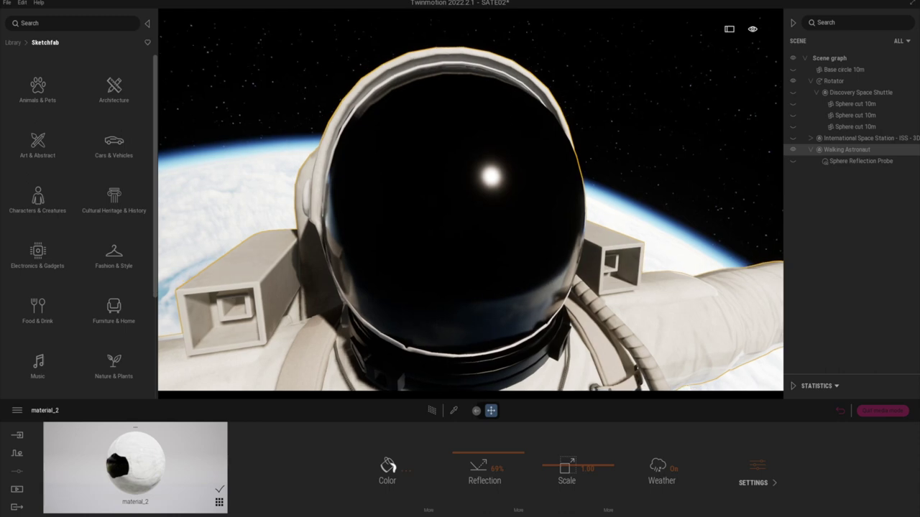
Make the International Space Station visible in the scene and view it together with the astronaut
key("f")
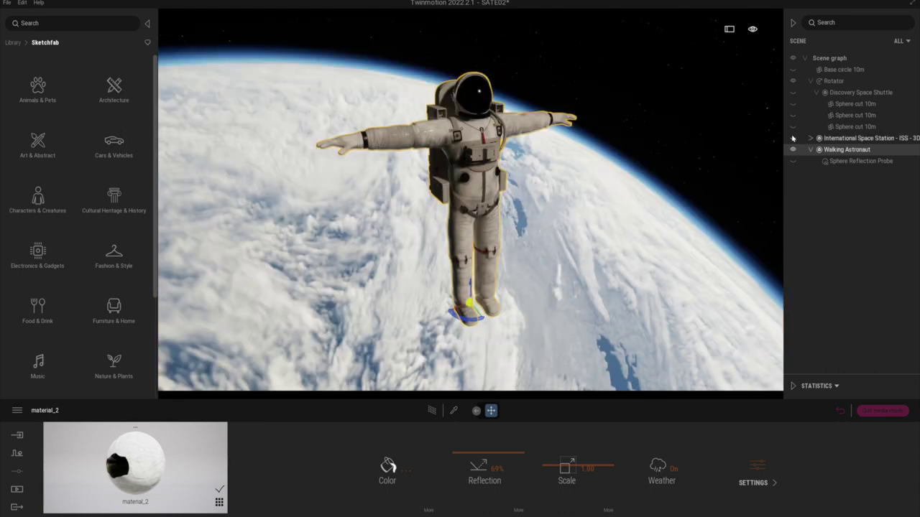
left_click(794, 137)
key("w")
right_click_drag(579, 166, 697, 190)
key("s")
key("w")
key("w")
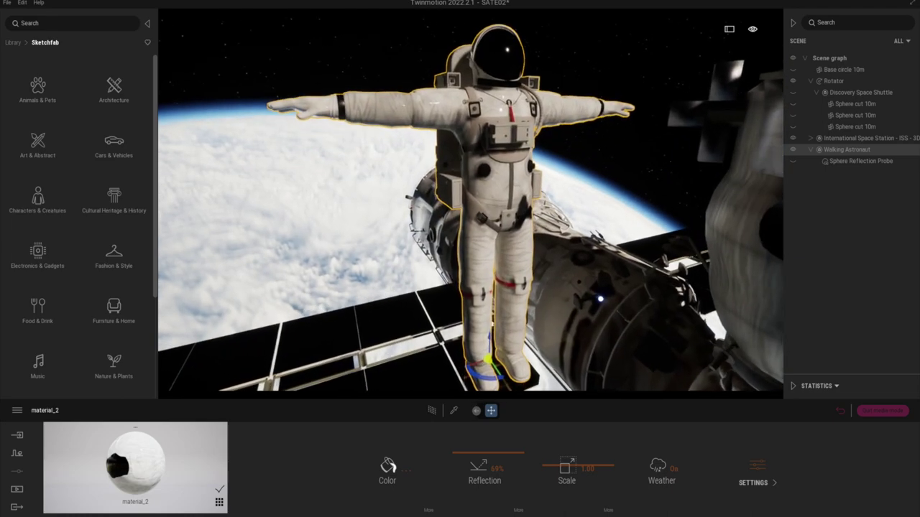
Check the helmet visor up close for reflections of the space station
key("e")
key("s")
key("w")
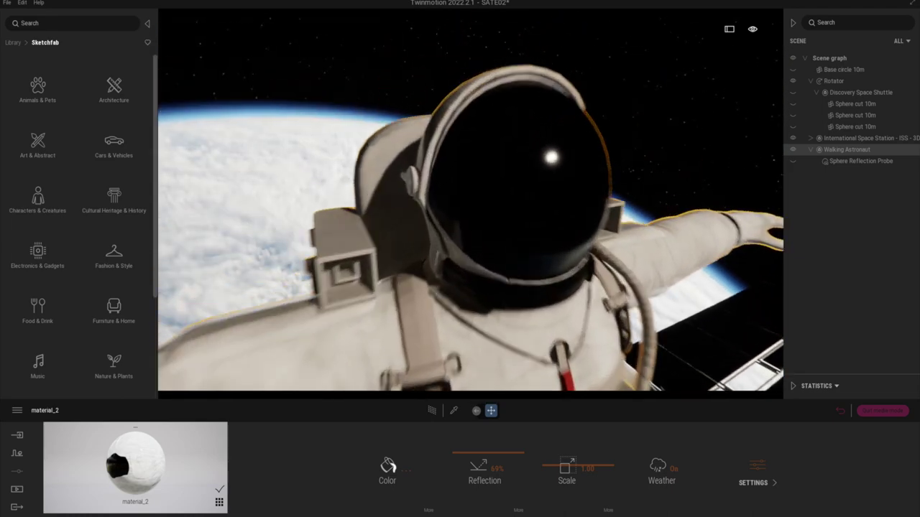
key("d")
key("w")
key("d")
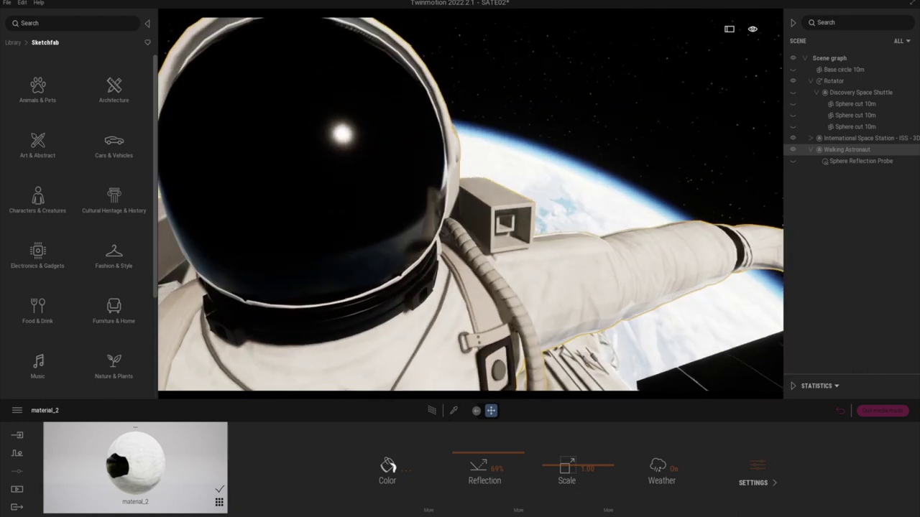
key("e")
key("a")
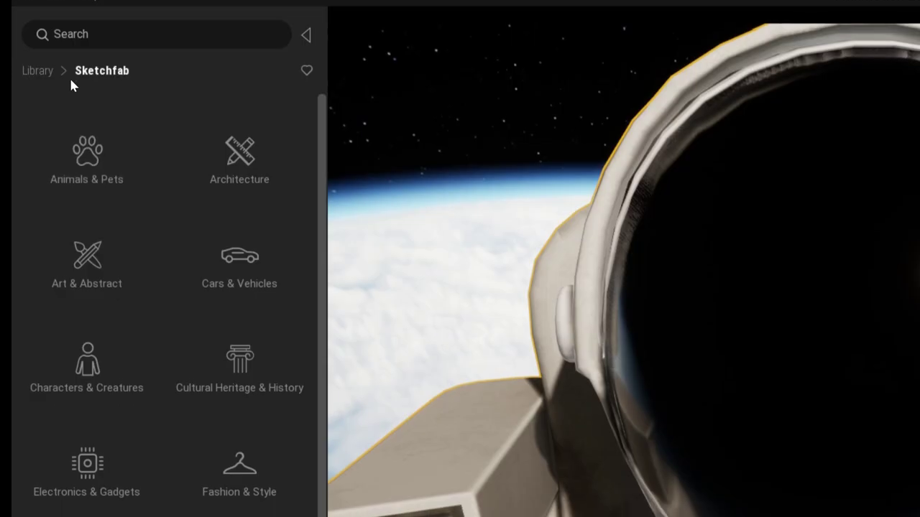
Add a Sphere Reflection Probe from the library's tools onto the astronaut's helmet visor
left_click(13, 43)
left_click(243, 447)
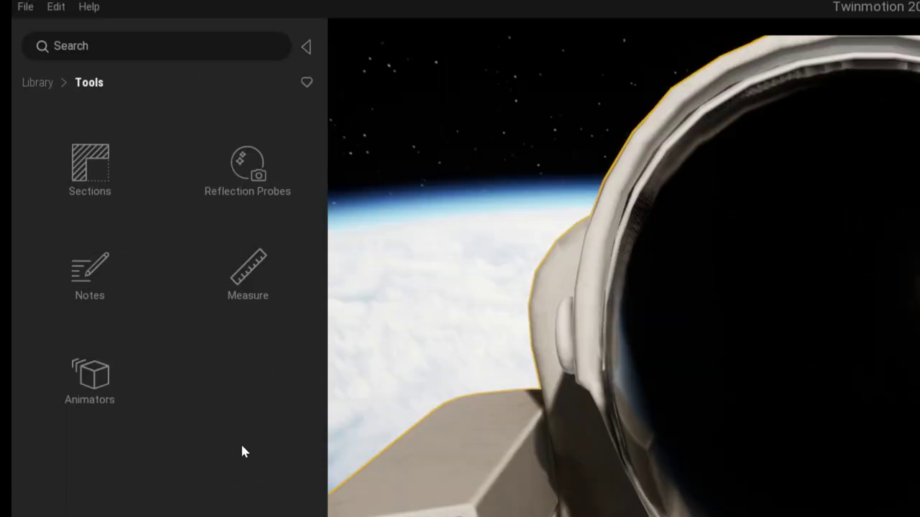
left_click(269, 162)
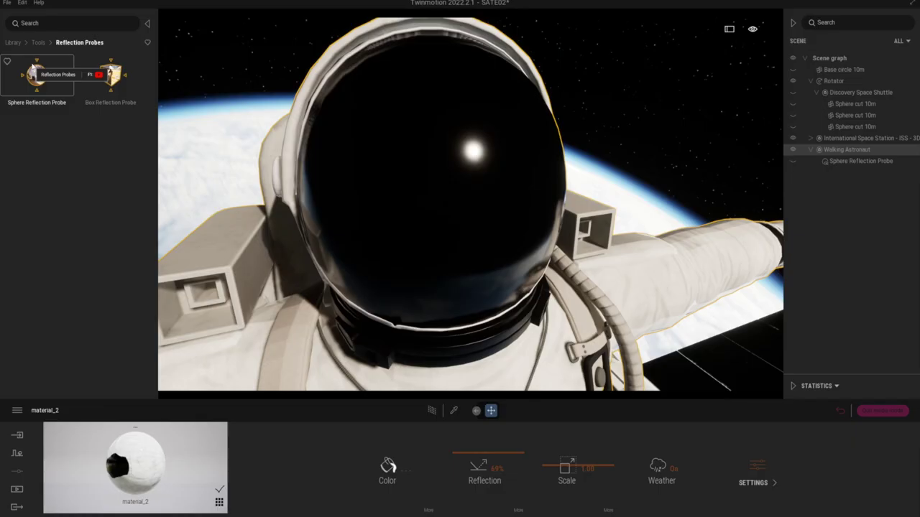
left_click_drag(83, 142, 452, 184)
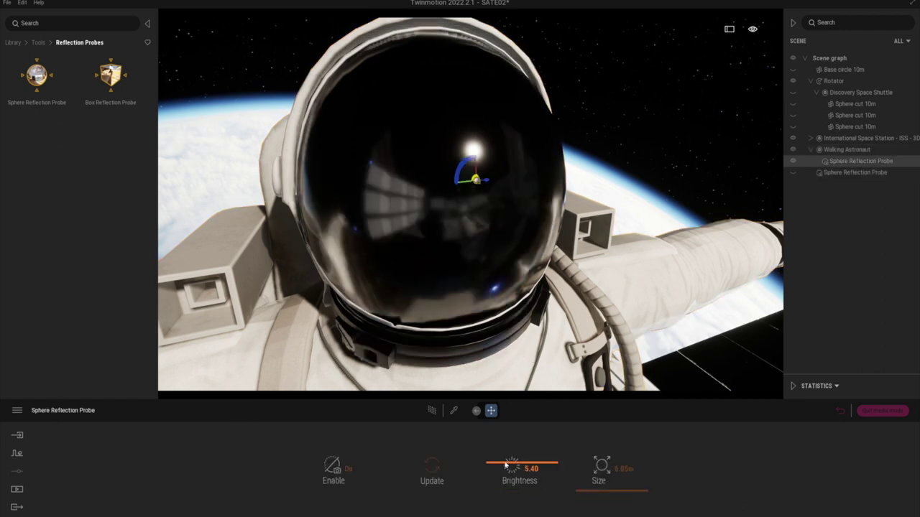
Set the astronaut's sphere reflection probe to a brightness of 7.90 and a size of 3.23 m
left_click_drag(505, 465, 480, 445)
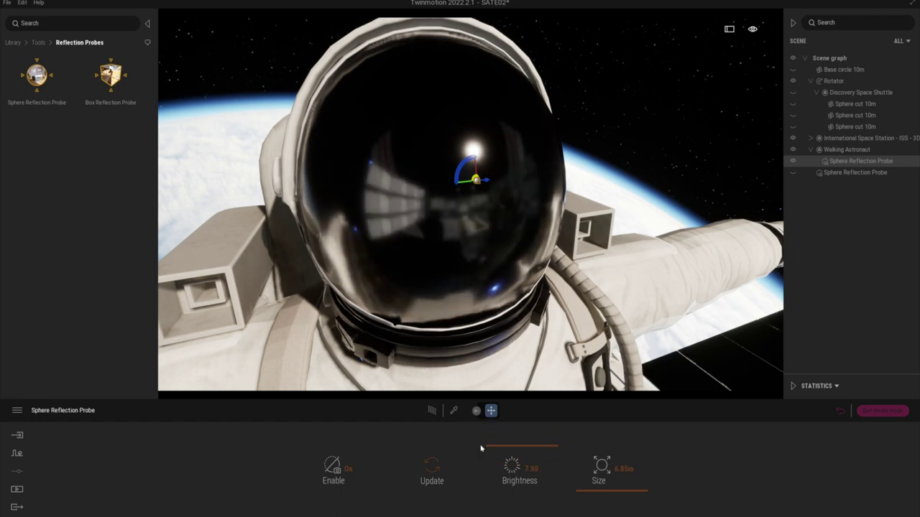
mouse_move(586, 493)
left_mouse_down()
mouse_move(601, 469)
mouse_move(603, 496)
left_mouse_up()
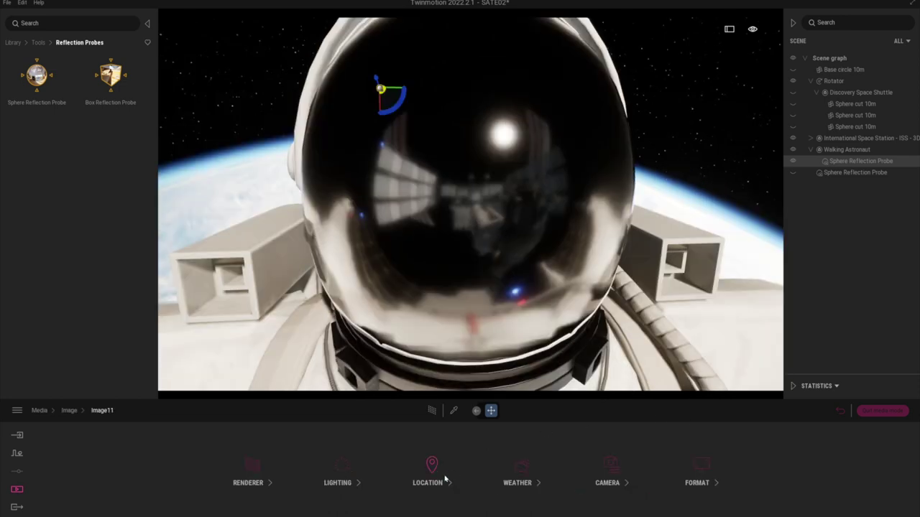
Adjust Image11's time of day and north offset to move the sunlight across the helmet visor
left_click(431, 470)
left_click_drag(579, 462, 634, 477)
left_click_drag(764, 492, 765, 439)
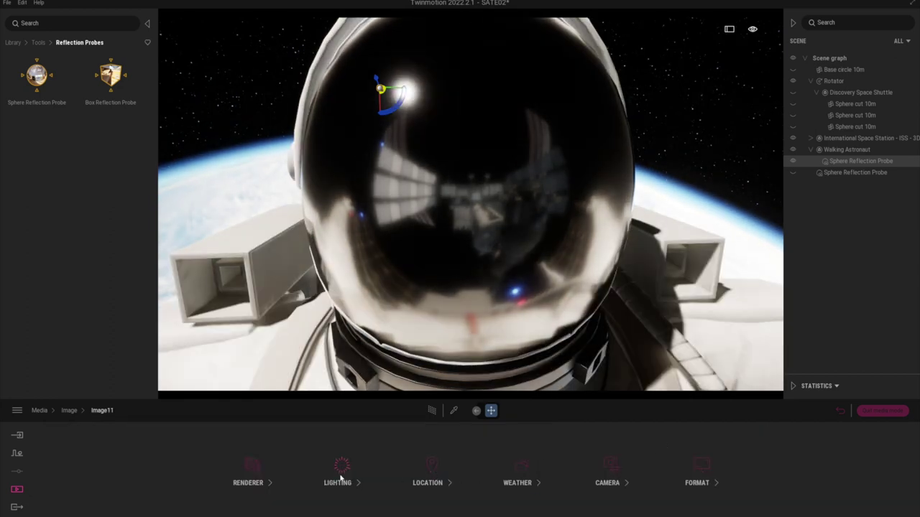
Increase the sun size in Image11's lighting settings to enlarge the sun's reflection on the visor
left_click(342, 474)
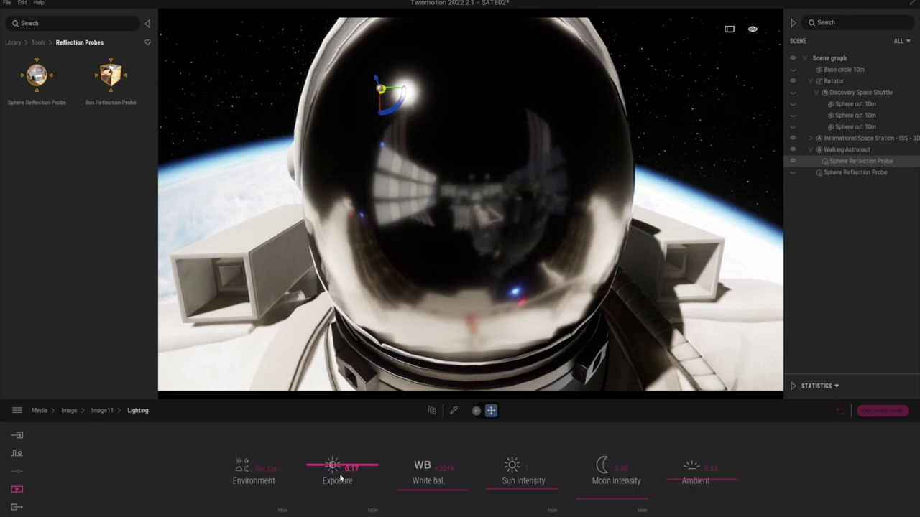
left_click(550, 511)
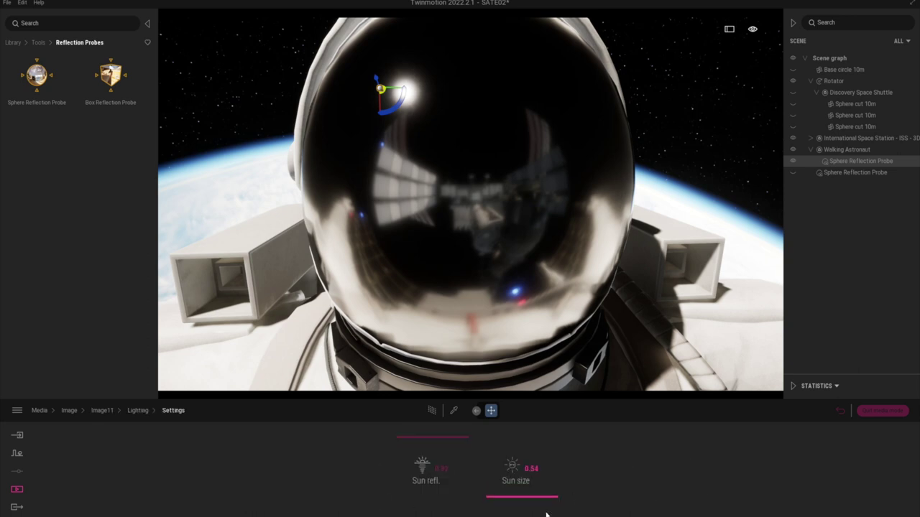
left_click_drag(524, 501, 516, 457)
Update the astronaut's sphere reflection probe and set the probes resolution to 1024 for both viewport and export
left_click(843, 161)
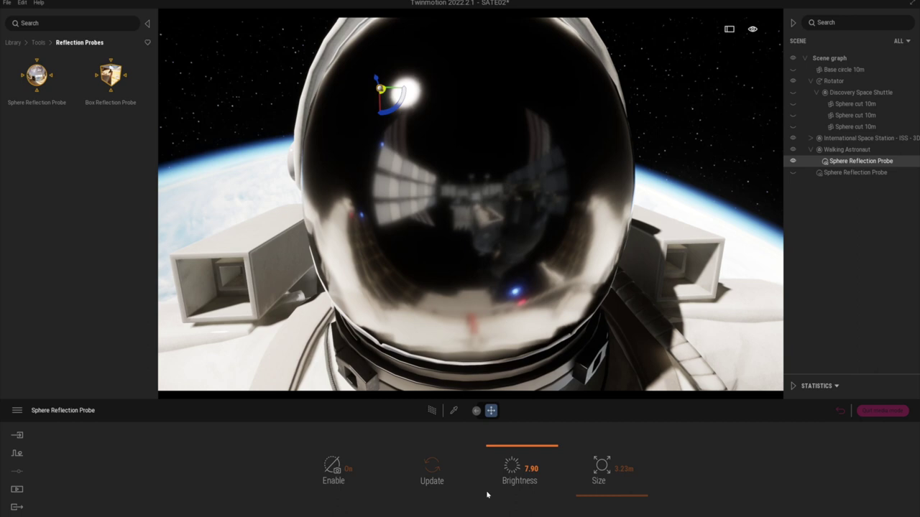
left_click(432, 469)
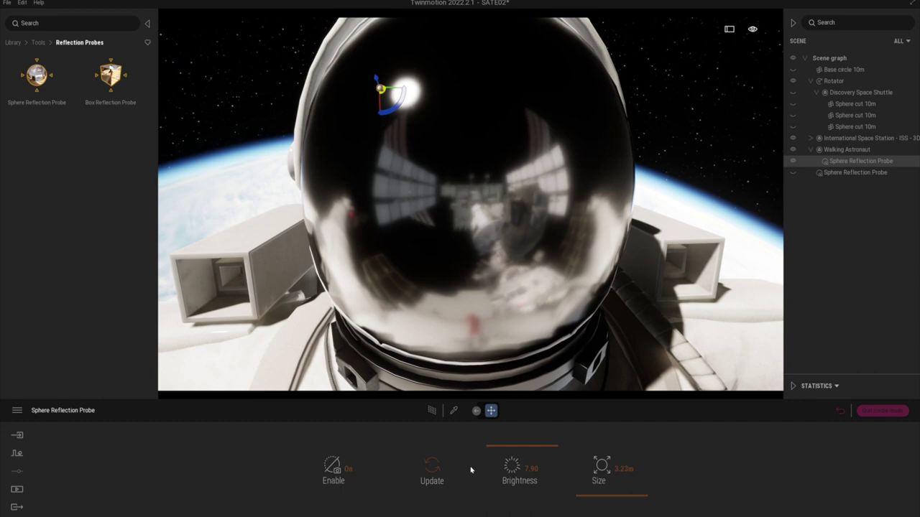
left_click(16, 410)
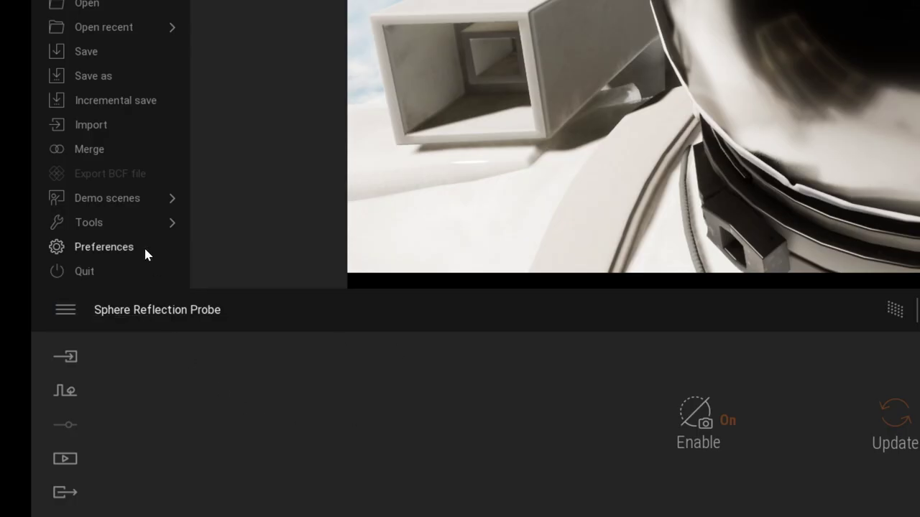
left_click(144, 247)
left_click(314, 101)
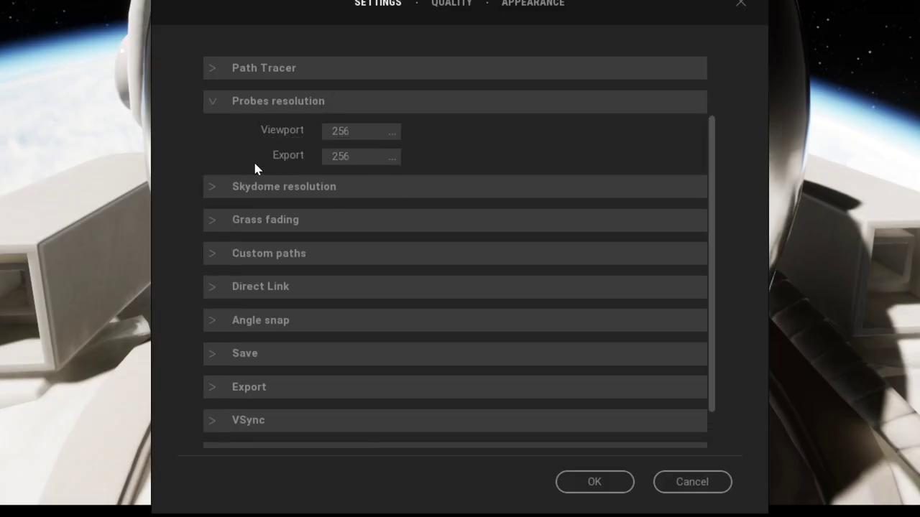
left_click(371, 132)
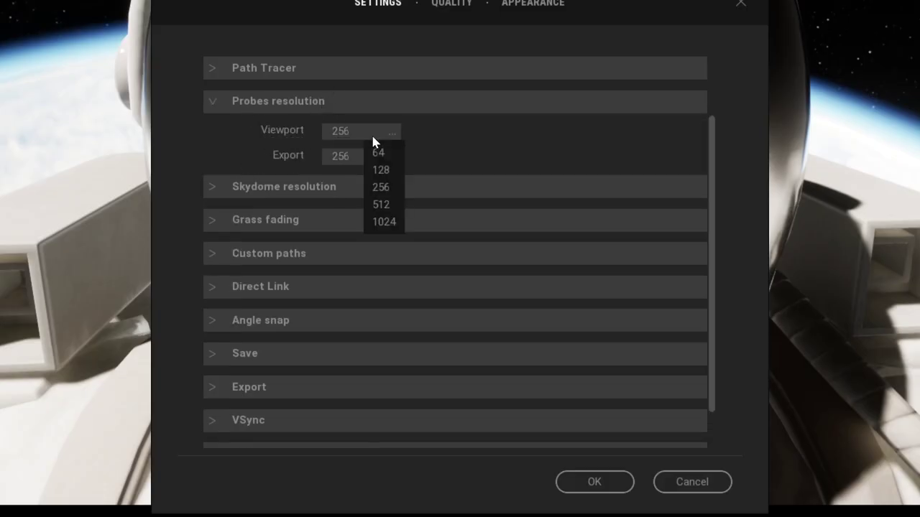
left_click(379, 222)
left_click(364, 159)
left_click(378, 246)
left_click(594, 481)
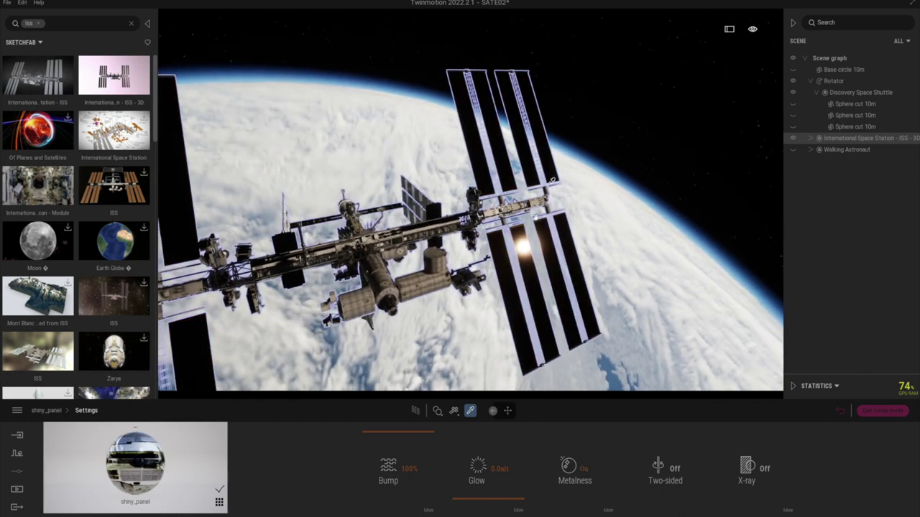
Reduce the reflection of the space station's shiny_panel material
key("Escape")
mouse_move(524, 262)
middle_mouse_down("shift")
mouse_move(505, 280)
mouse_move(509, 269)
middle_mouse_up("shift")
left_click(62, 414)
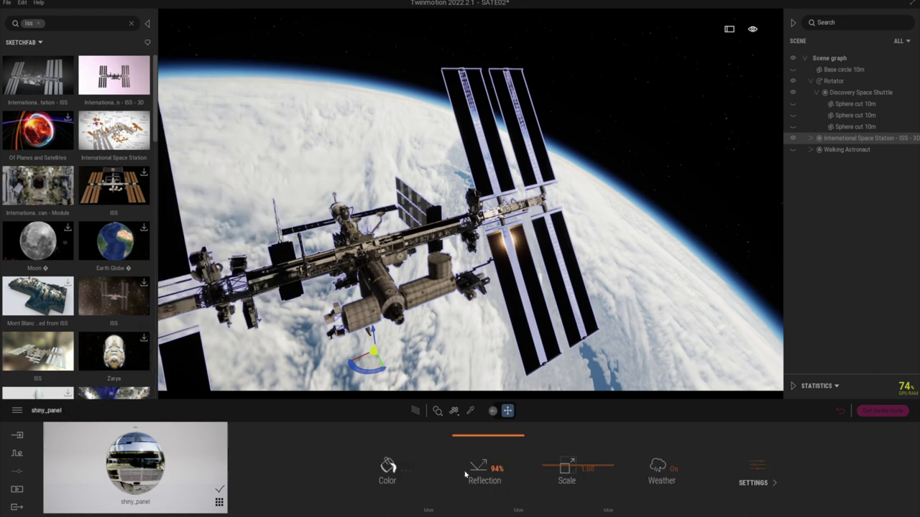
left_click_drag(464, 432, 467, 447)
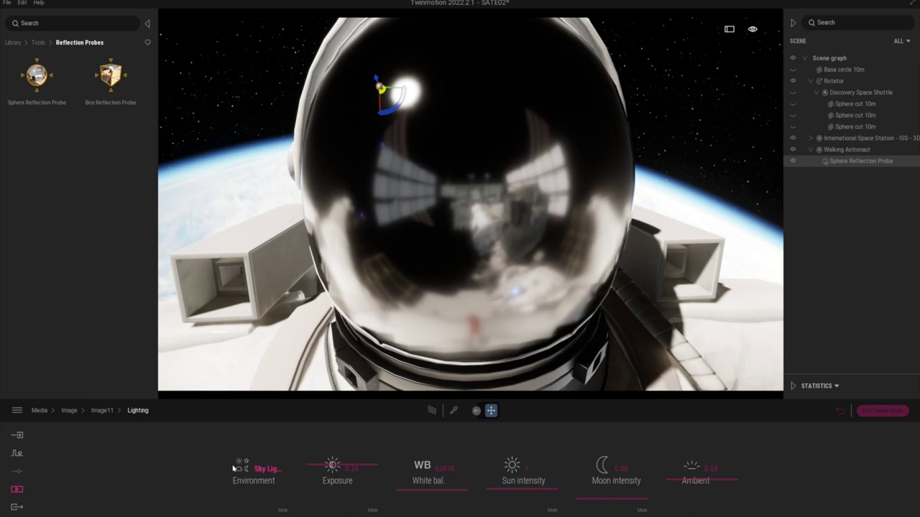
Switch Image11's environment to Dynamic Sky to look at the sun above the astronaut, and restore Sky Light HDRI
left_click(240, 470)
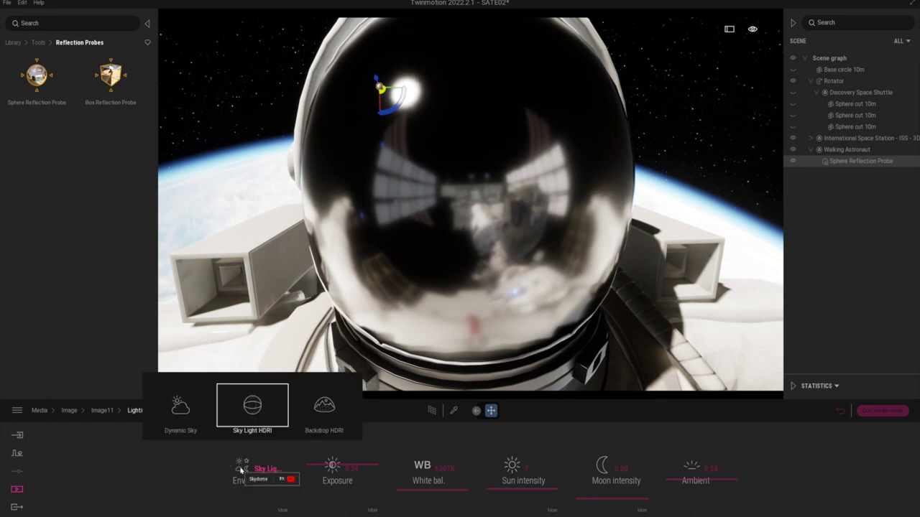
left_click(181, 408)
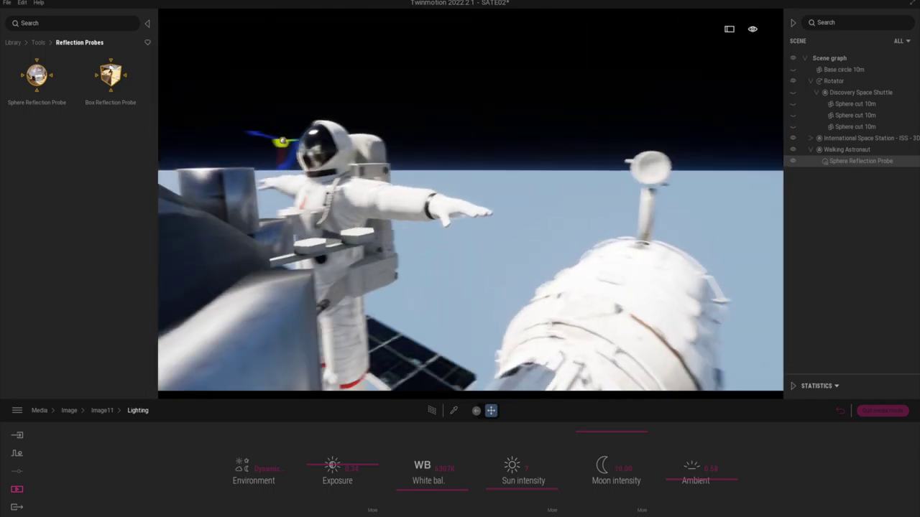
middle_click_drag(470, 204, 561, 129, "shift")
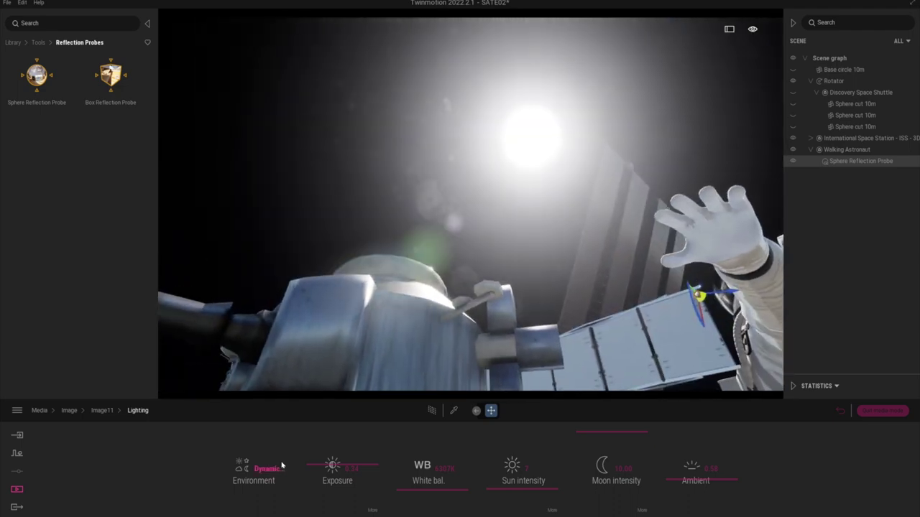
left_click(281, 465)
left_click(258, 413)
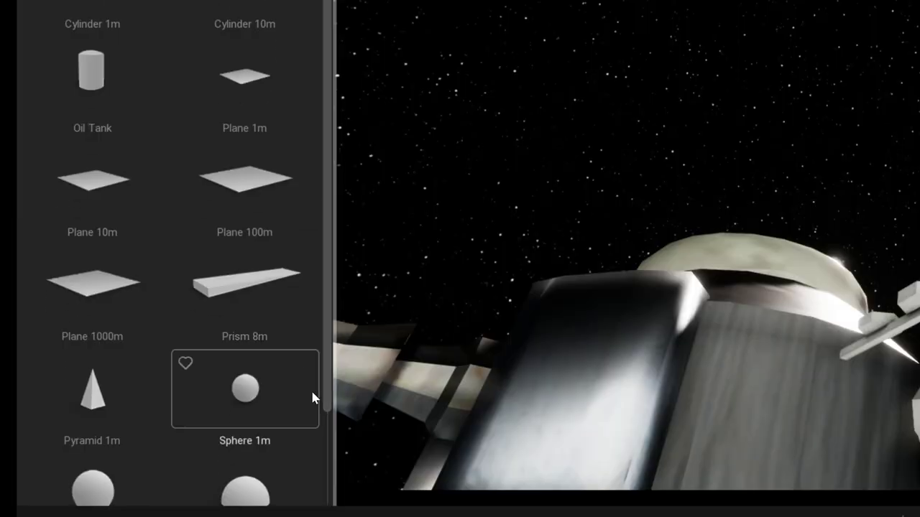
Place a Sphere 10m primitive in the sky above the astronaut and set its material's glow to 100 nit
scroll(152, 333, "down", 2)
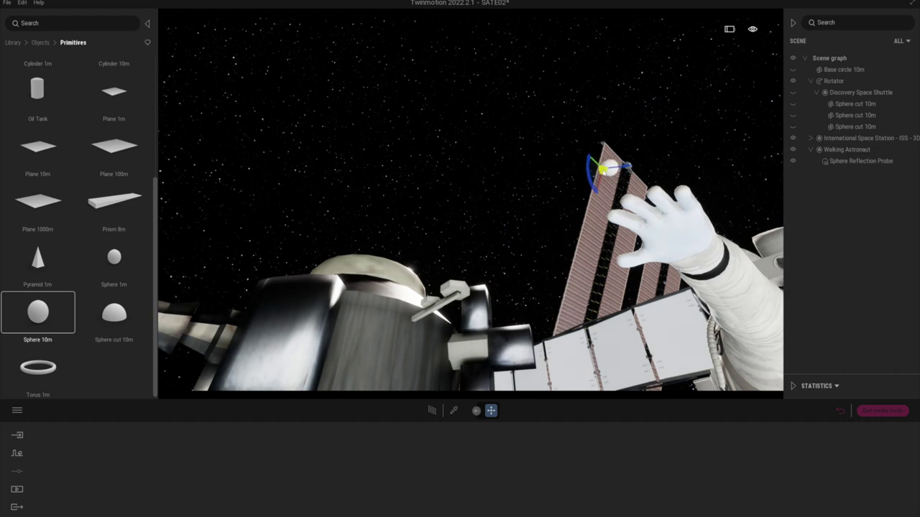
left_click_drag(603, 169, 473, 63)
left_click(454, 411)
left_click(501, 60)
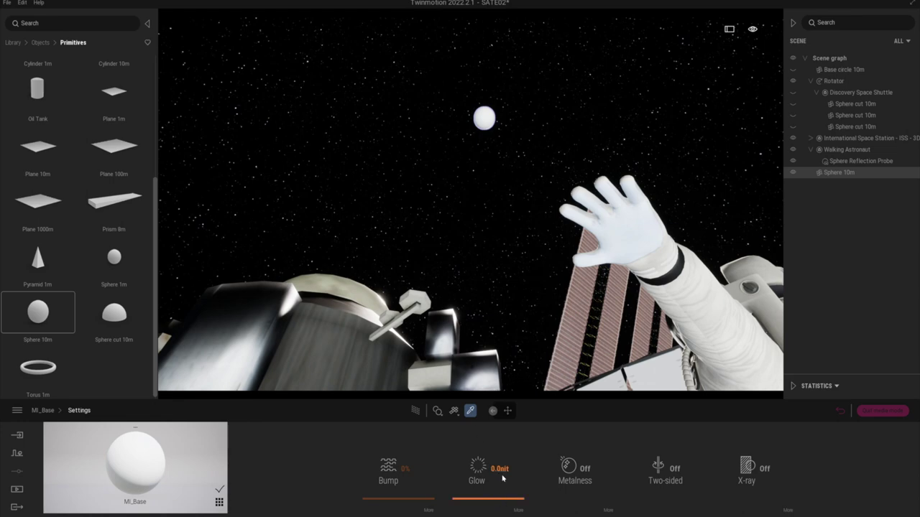
left_click_drag(494, 492, 492, 428)
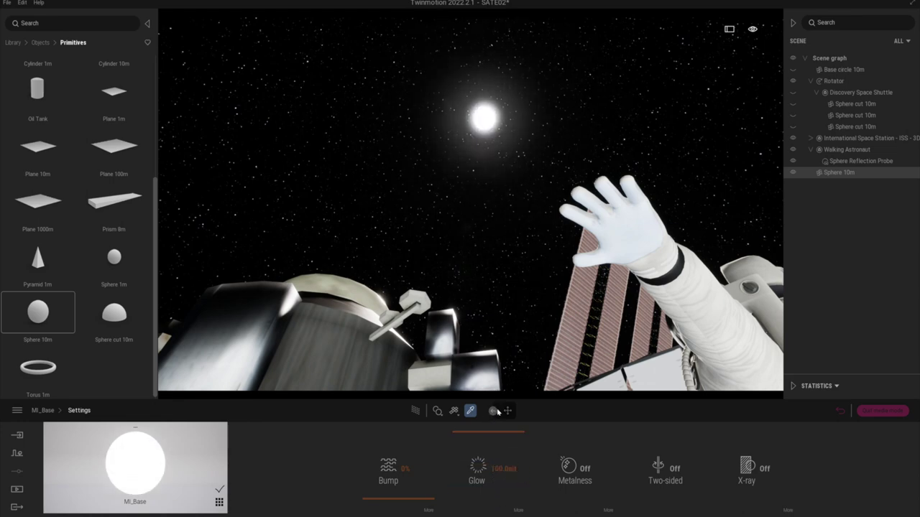
Scale up the glowing sphere in the sky so that it resembles a large sun
middle_click_drag(480, 162, 456, 150, "shift")
key("Escape")
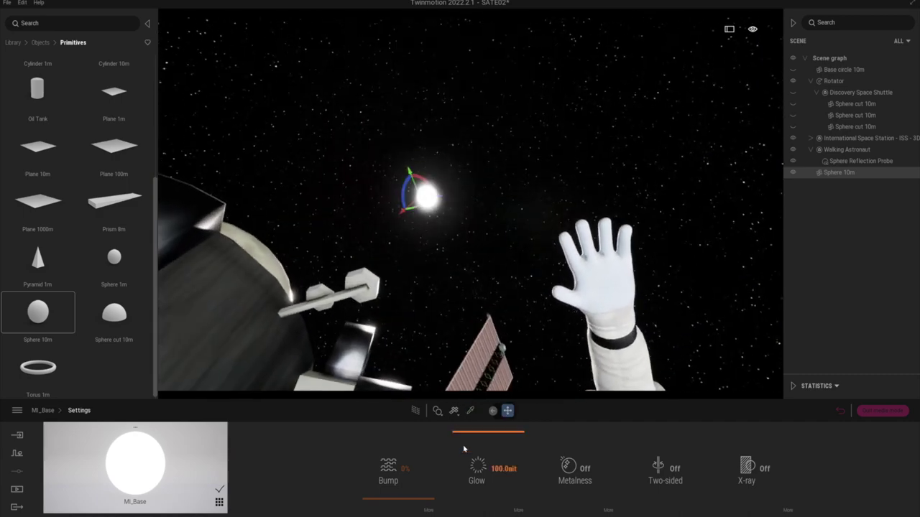
key("Tab")
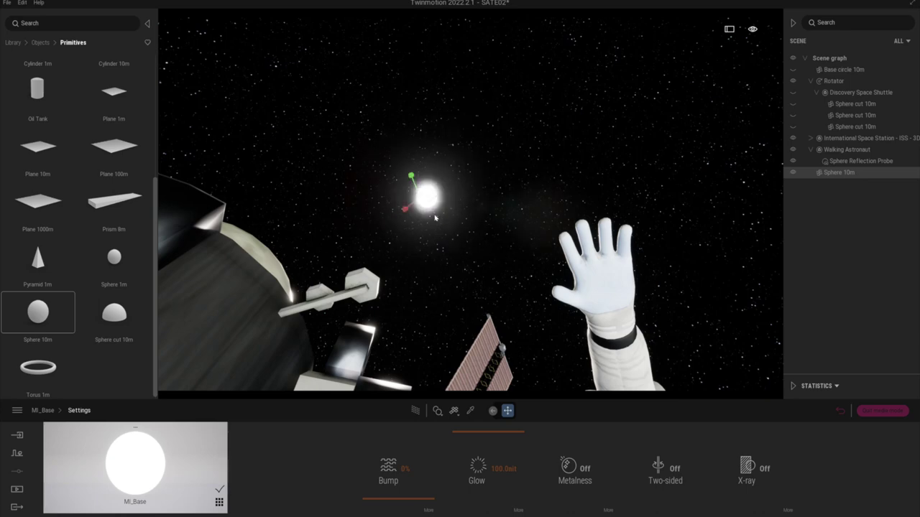
left_click_drag(420, 190, 462, 86)
middle_click_drag(462, 87, 462, 244, "shift")
right_click_drag(460, 302, 453, 227)
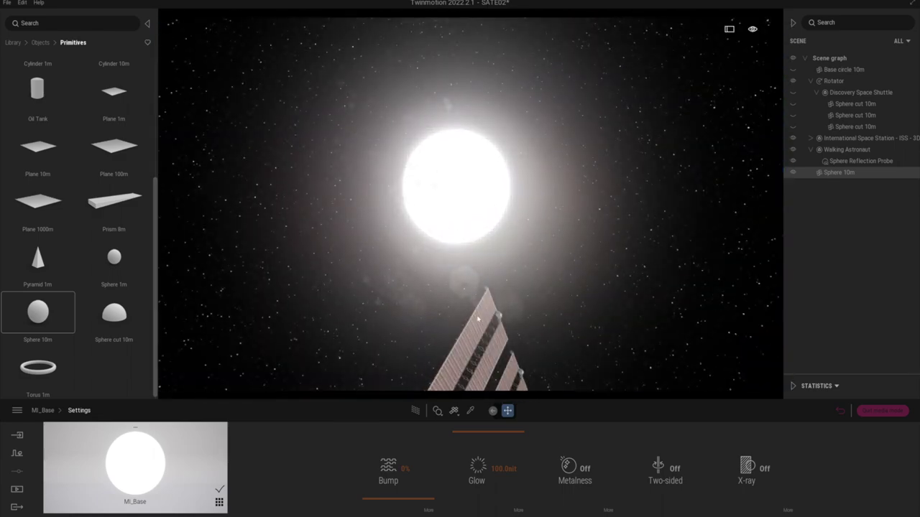
Set the sphere's glow to 1.7 nit and move the sphere to a different place in the sky
left_click(494, 497)
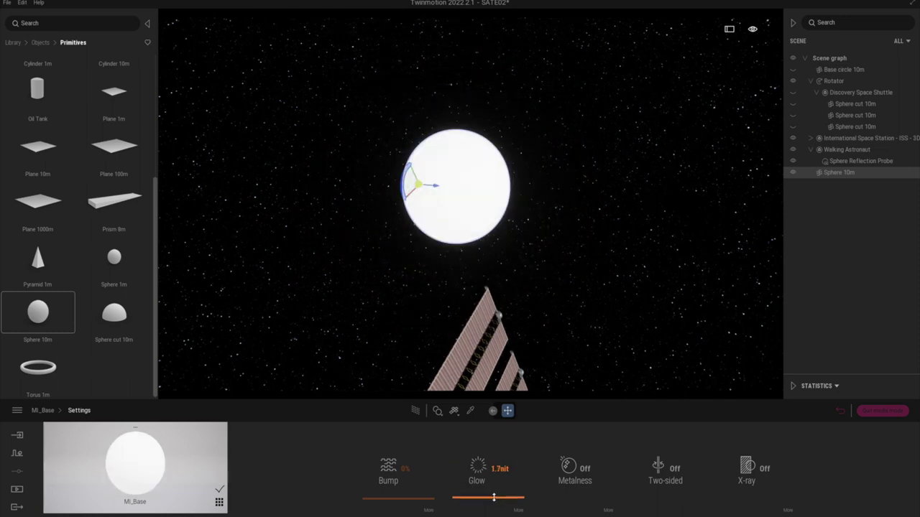
left_click_drag(435, 186, 316, 118)
left_click_drag(285, 115, 407, 99)
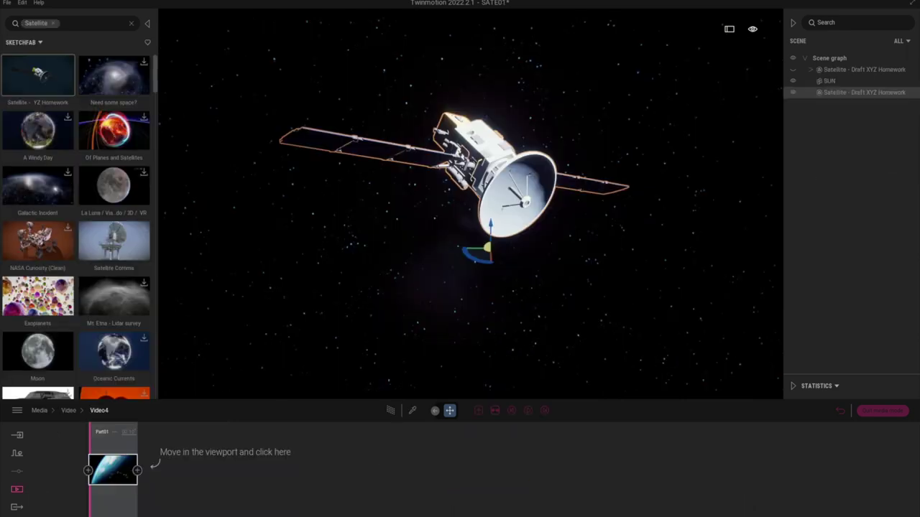
Select the SUN sphere in the satellite scene and examine its position behind the satellite
middle_click_drag(503, 208, 316, 201, "shift")
middle_click_drag(611, 136, 591, 83, "shift")
left_click(494, 102)
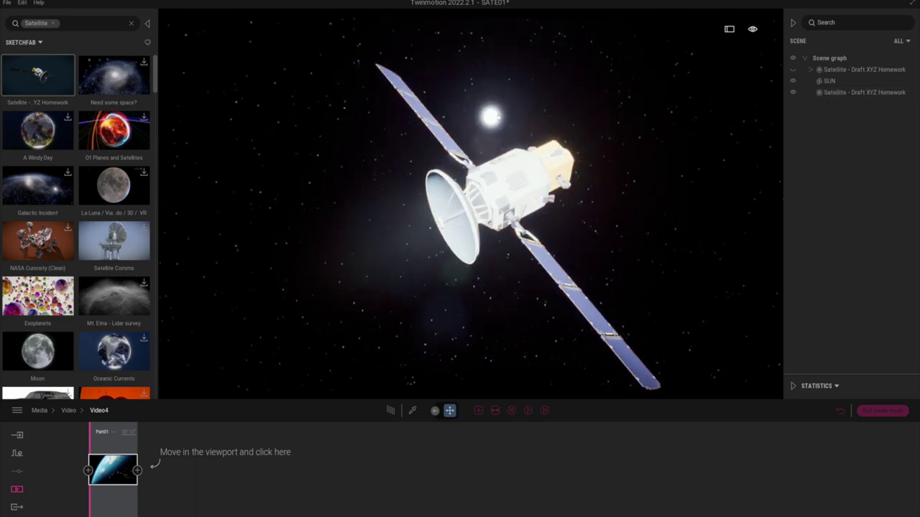
left_click(824, 82)
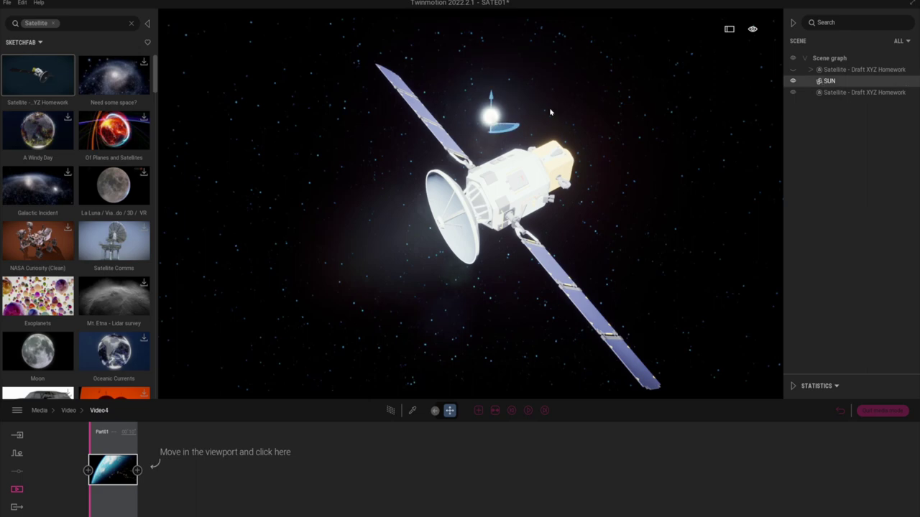
left_click(513, 116)
left_click(829, 82)
Set the bump of the satellite's Sput_ST_Batary solar panel material to 0%
double_click(841, 94)
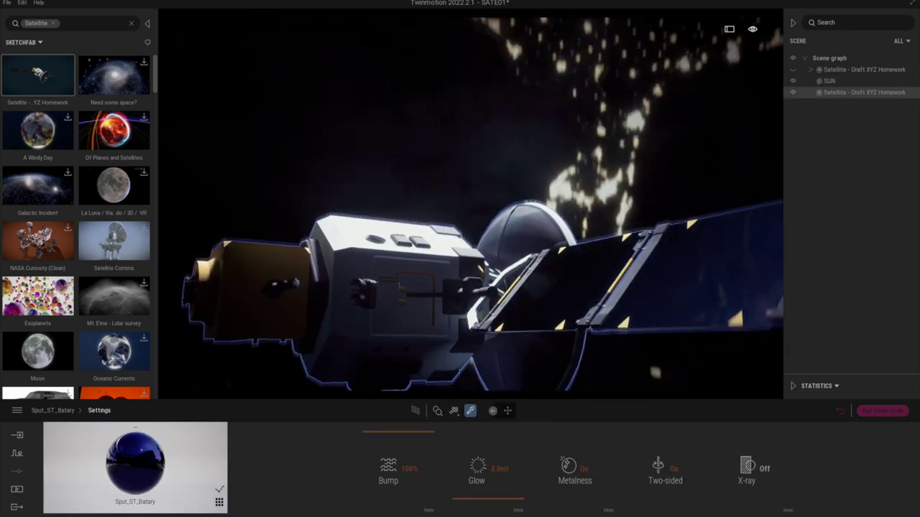
middle_click_drag(431, 215, 604, 215, "shift")
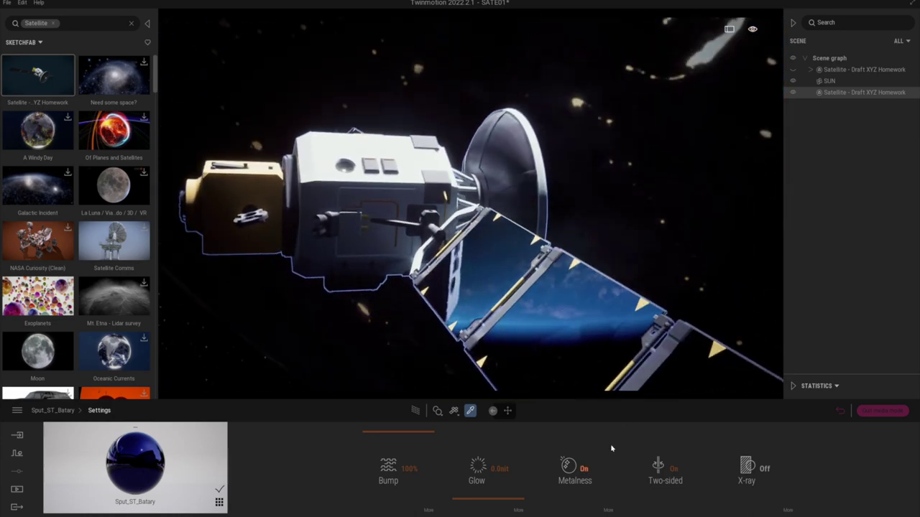
left_click_drag(419, 440, 412, 511)
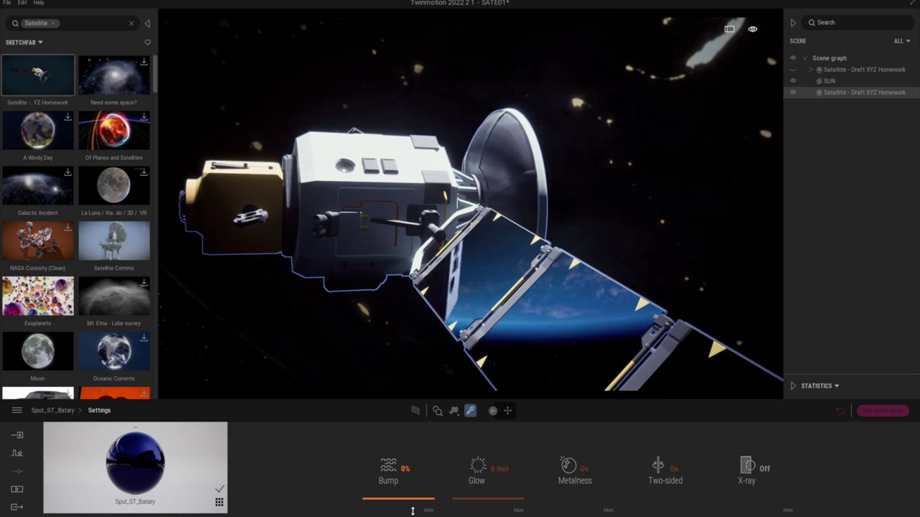
middle_click_drag(470, 301, 514, 295, "shift")
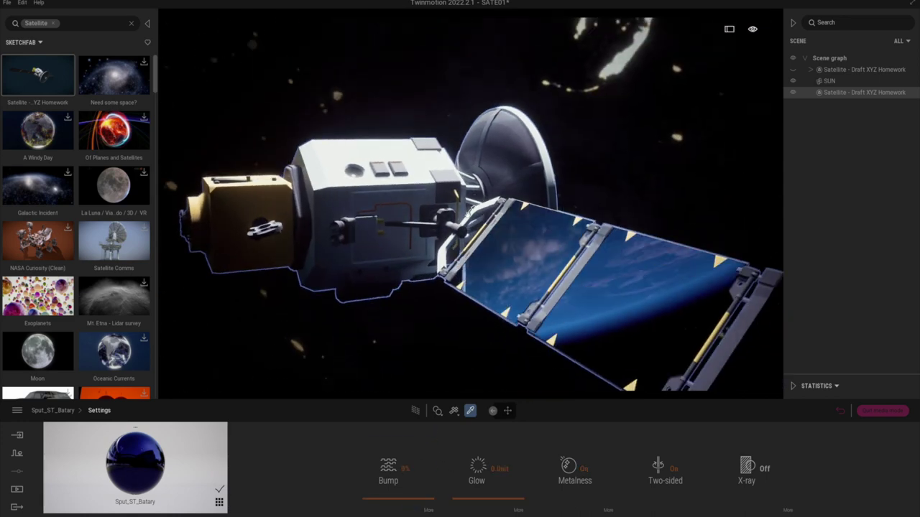
key("a")
key("d")
key("w")
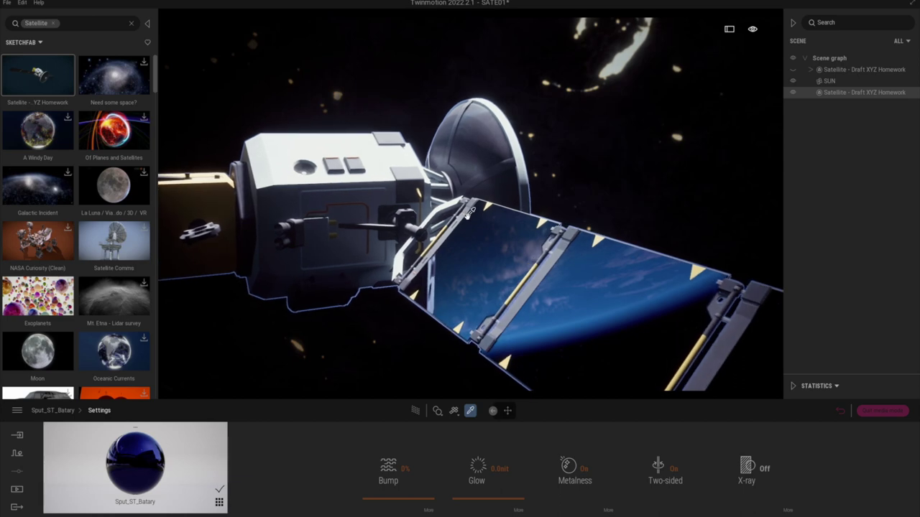
key("Escape")
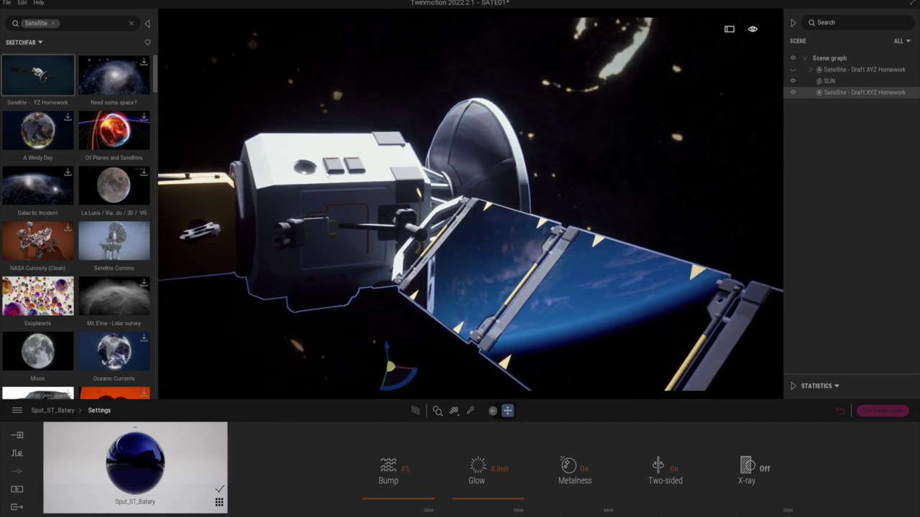
Try the Aluminium panels 150x150 metal material on the satellite's solar panels and undo it
left_click_drag(303, 256, 316, 262, "alt")
right_click_drag(321, 251, 312, 255)
mouse_move(312, 254)
middle_mouse_down("shift")
mouse_move(268, 280)
mouse_move(263, 269)
mouse_move(268, 256)
mouse_move(286, 252)
mouse_move(323, 259)
middle_mouse_up("shift")
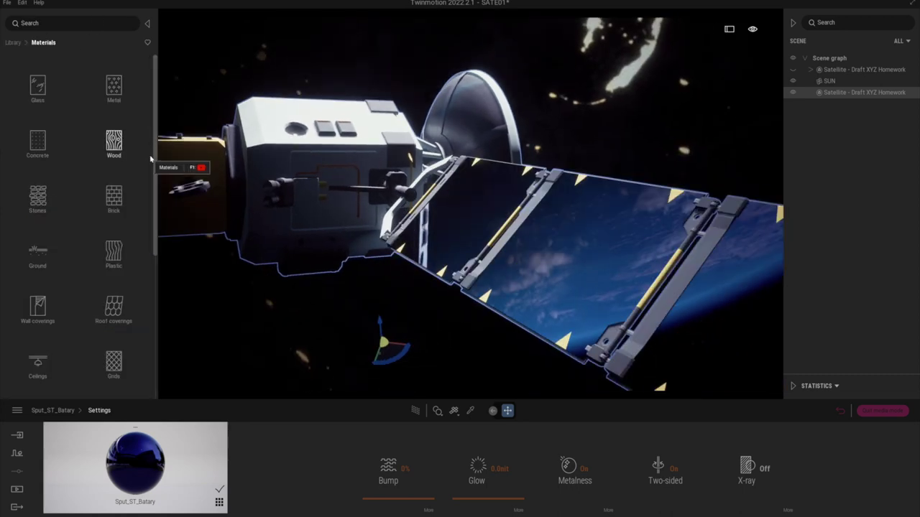
left_click(117, 89)
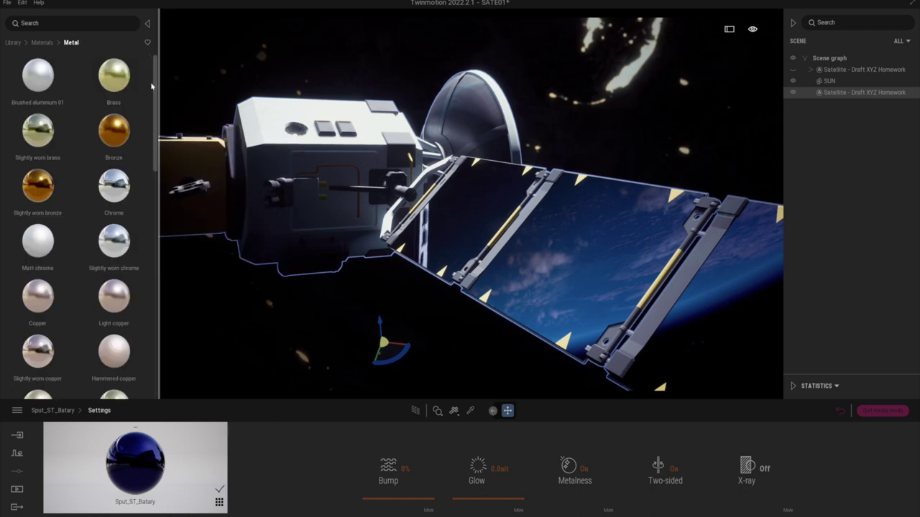
mouse_move(157, 80)
left_mouse_down()
mouse_move(165, 174)
mouse_move(176, 234)
mouse_move(183, 232)
left_mouse_up()
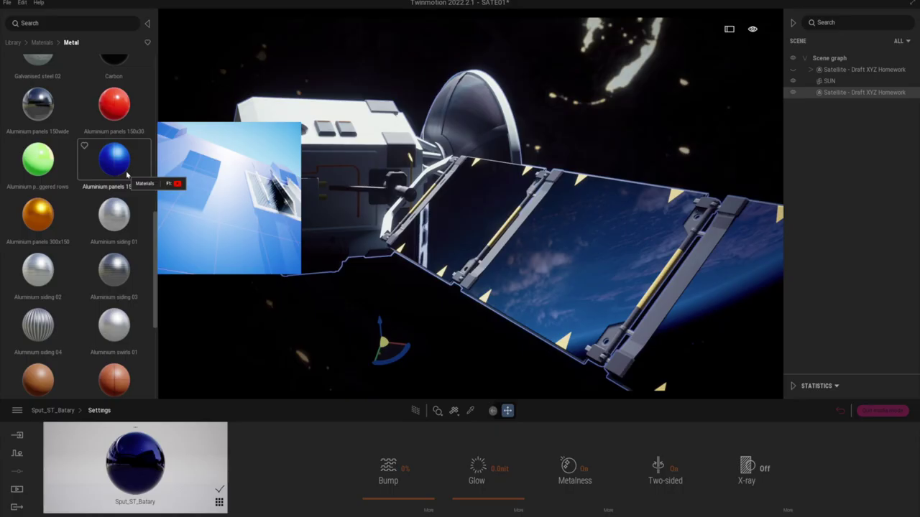
left_click_drag(115, 168, 555, 236)
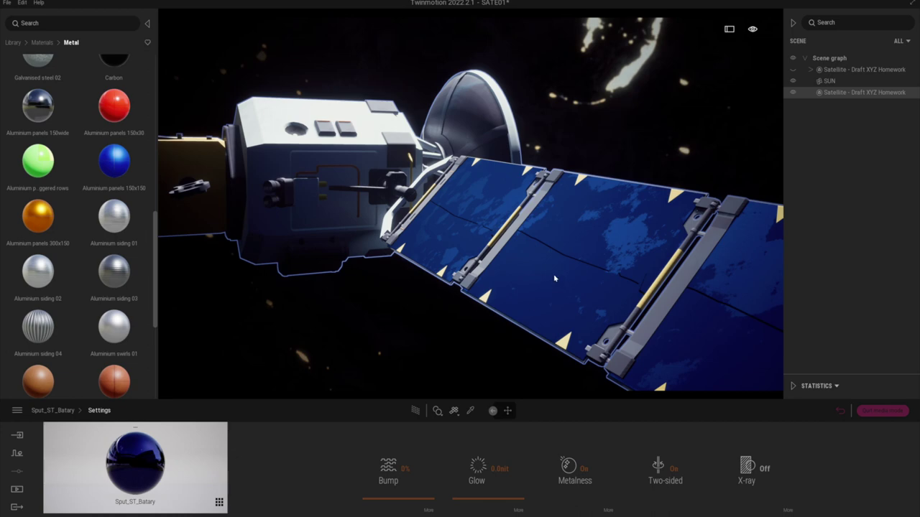
key("ctrl+z")
Set the texture mapping of the solar panel material to Cubic UVs
scroll(115, 212, "up", 1)
left_click_drag(114, 216, 132, 251)
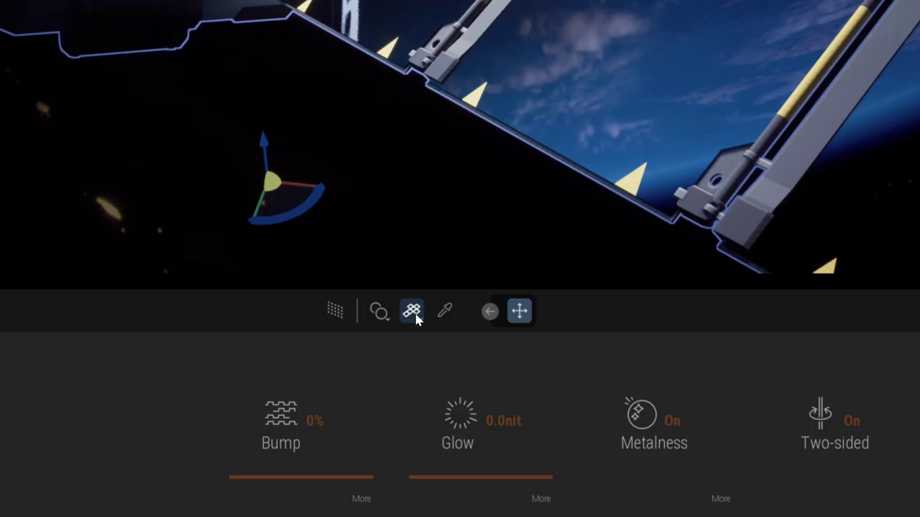
left_click(412, 312)
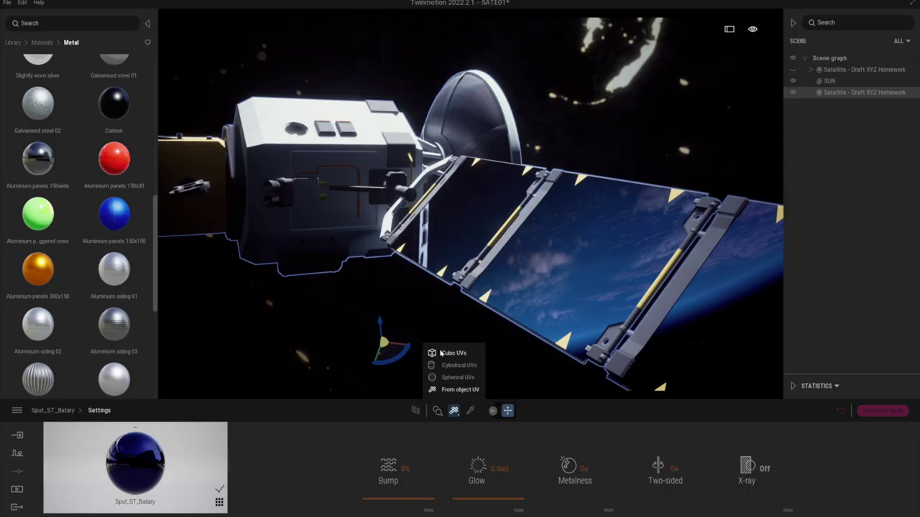
left_click(385, 202)
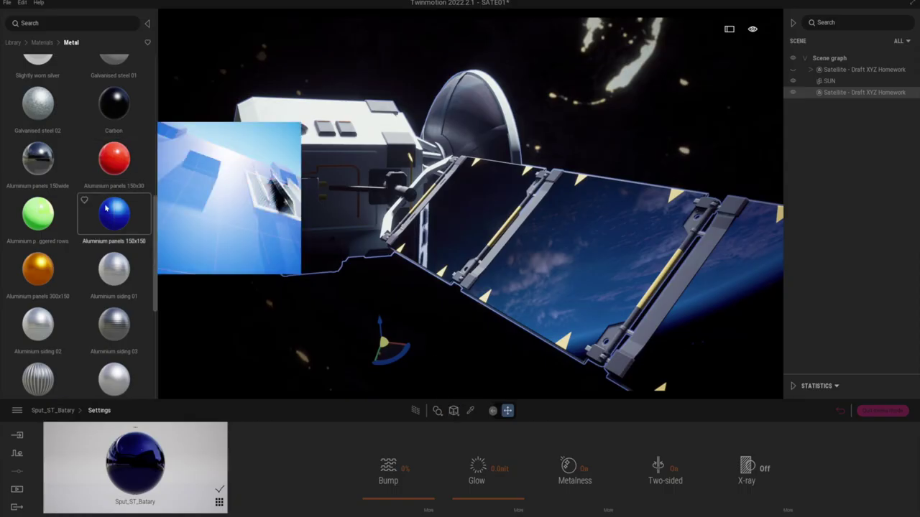
Apply the Aluminium panels 150x150 metal to the satellite's solar panels and set the material's reflection to 100%
left_click_drag(108, 209, 568, 245)
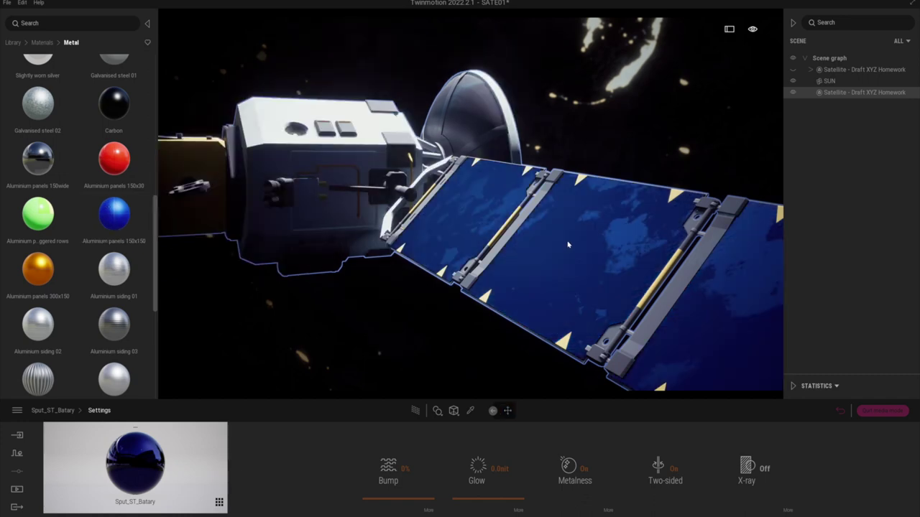
left_click(549, 279)
scroll(547, 281, "up", 3)
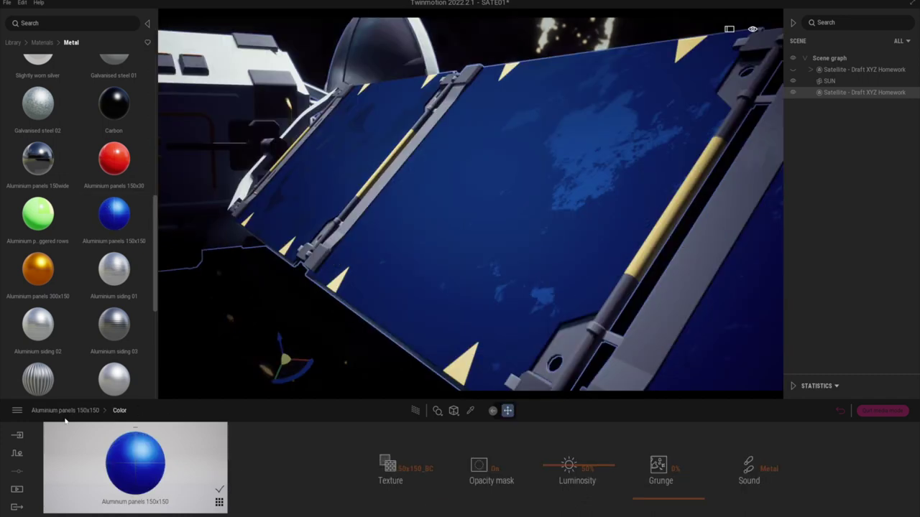
left_click_drag(465, 476, 465, 422)
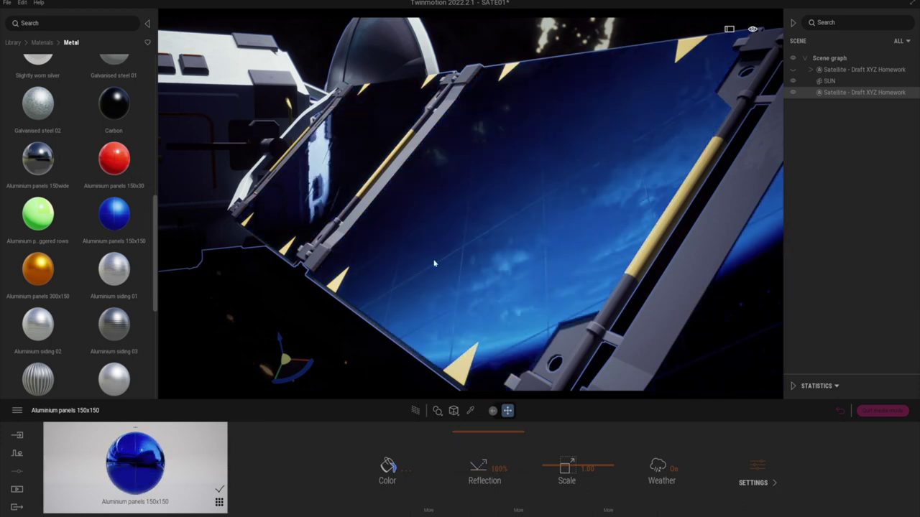
middle_click_drag(434, 263, 439, 282, "shift")
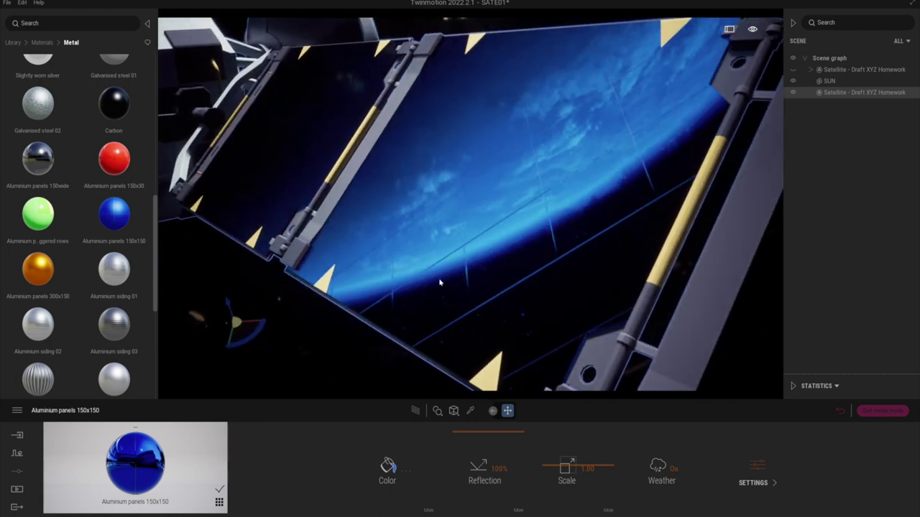
Reduce the solar panel material's texture scale to about 0.89 and set the texture rotation to 51°
left_click(518, 511)
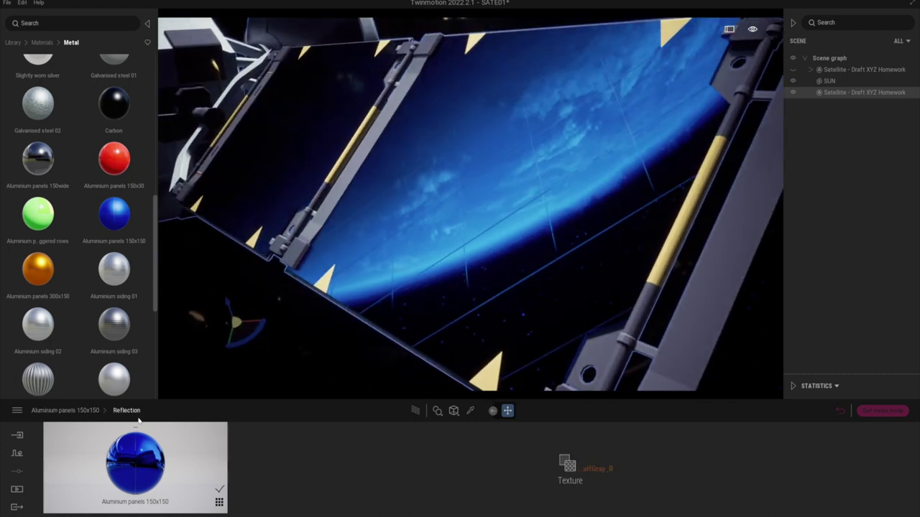
left_click(80, 411)
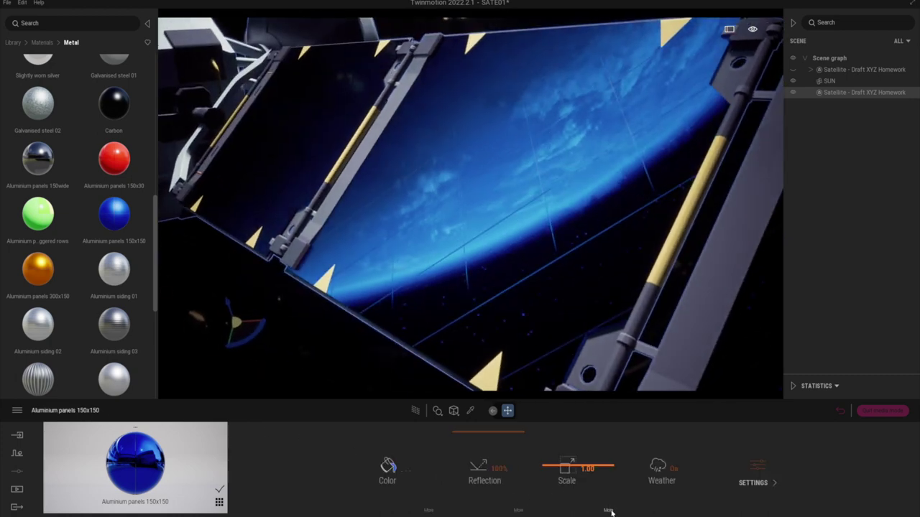
left_click_drag(567, 468, 565, 470)
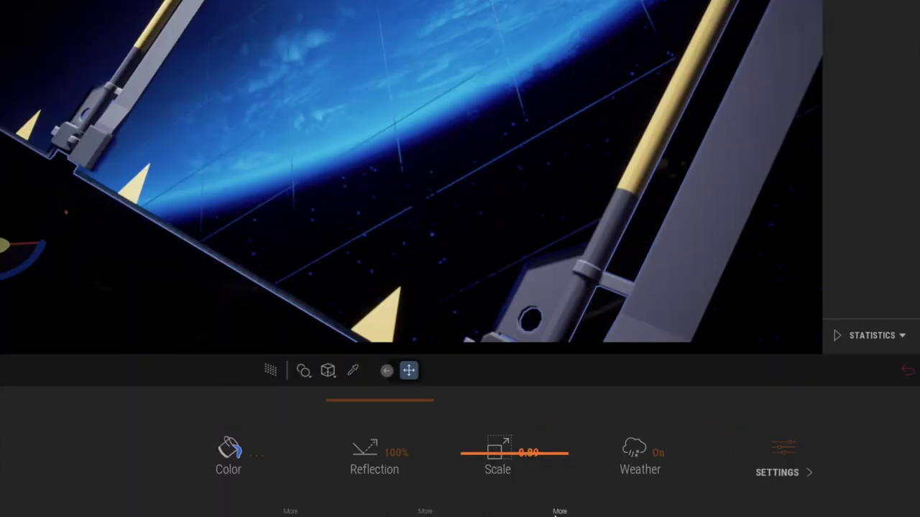
left_click(558, 510)
left_click_drag(385, 491, 382, 481)
left_click_drag(489, 488, 490, 488)
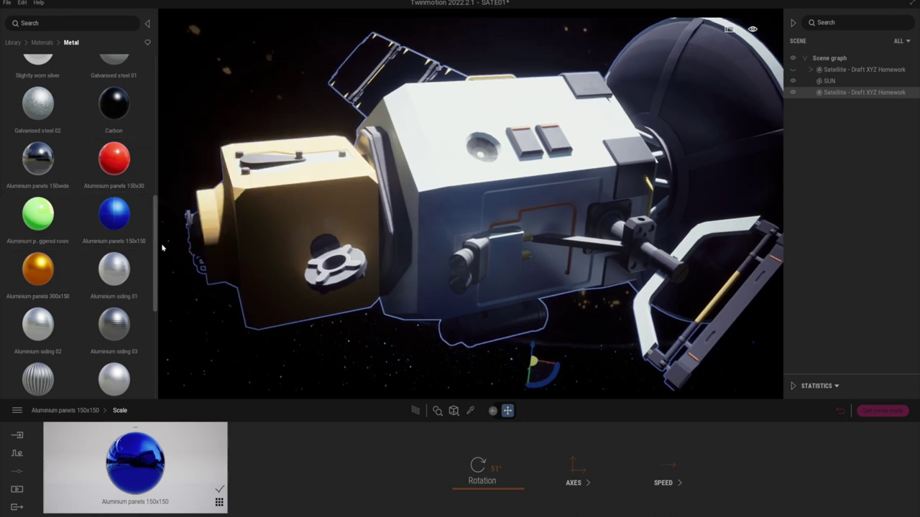
Apply the Foil gold metal to the satellite's white main body and set the bump of the Sput_Gold_Back material to 82%
scroll(154, 246, "up", 3)
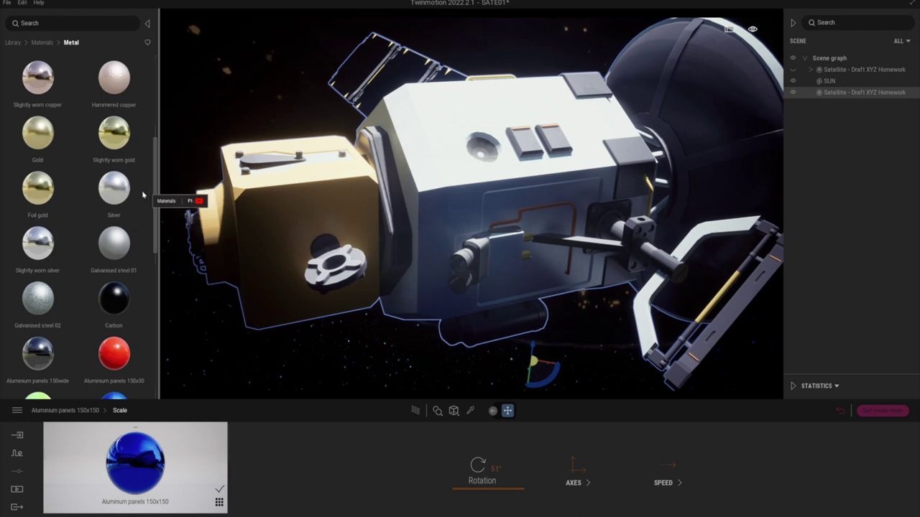
mouse_move(112, 200)
mouse_move(38, 201)
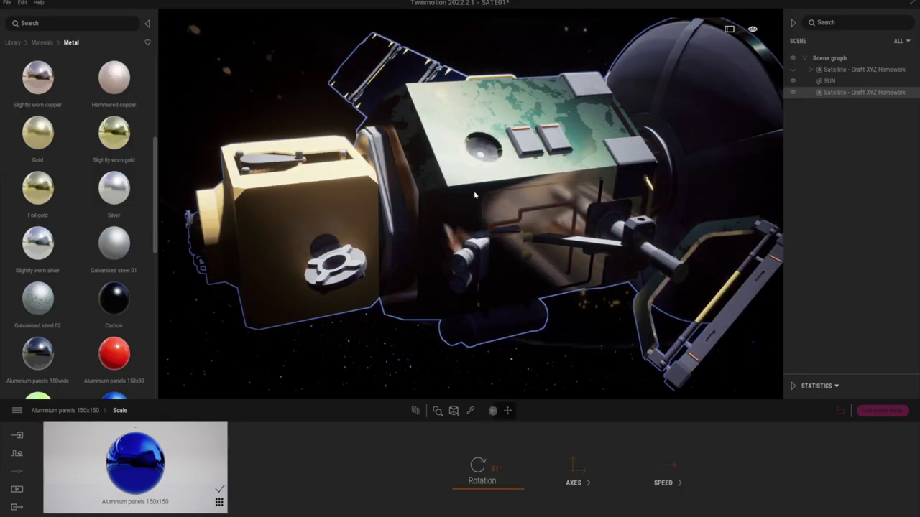
left_click(475, 195)
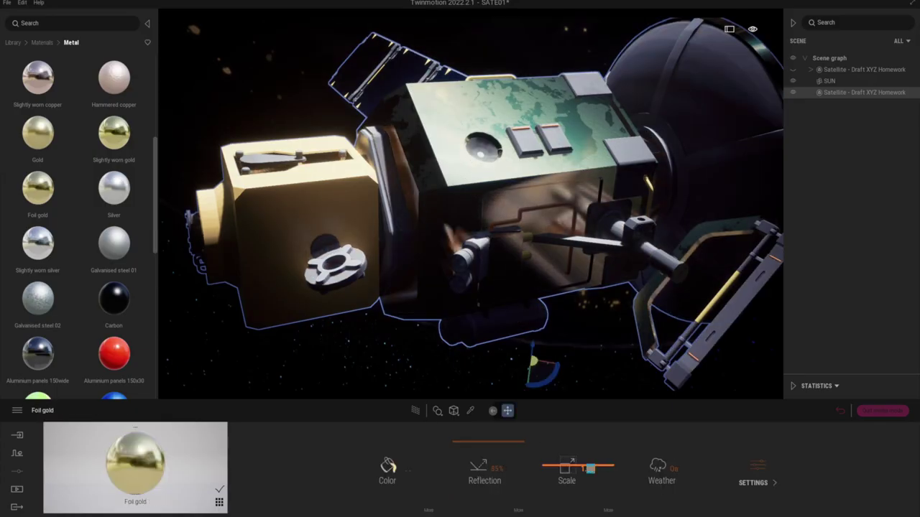
left_click_drag(553, 457, 552, 429)
middle_click_drag(532, 309, 539, 215, "shift")
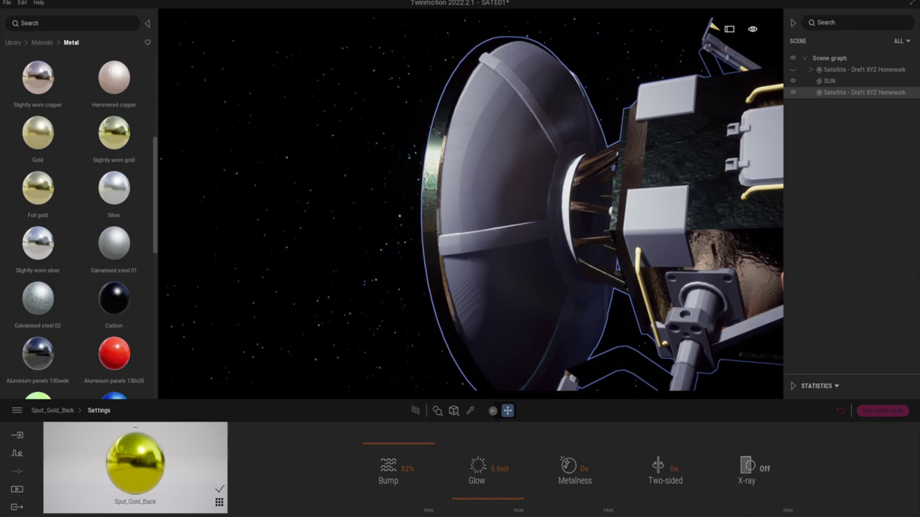
Place a Sphere cut 10m primitive on the satellite's shaded side and fit it as a small dome at the upper tank's end
middle_click_drag(471, 205, 664, 194, "shift")
scroll(667, 281, "down", 4)
middle_click_drag(667, 280, 675, 215, "shift")
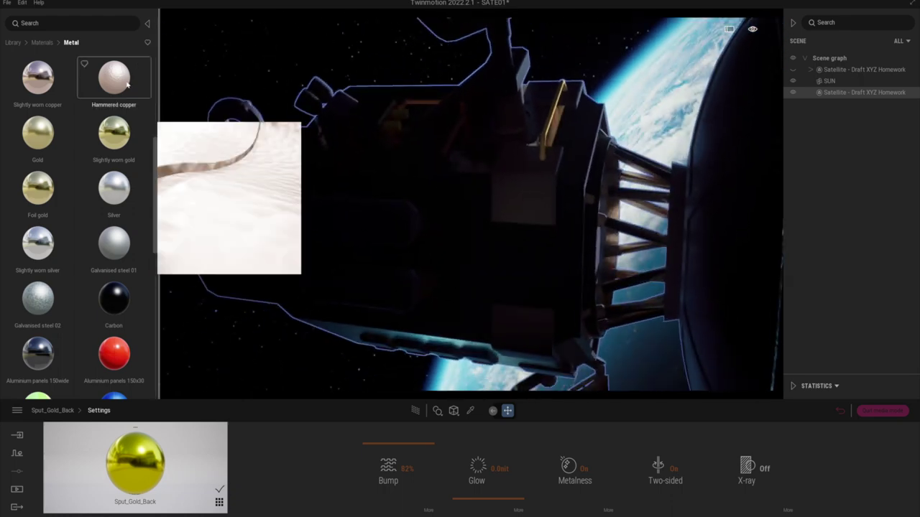
left_click(13, 43)
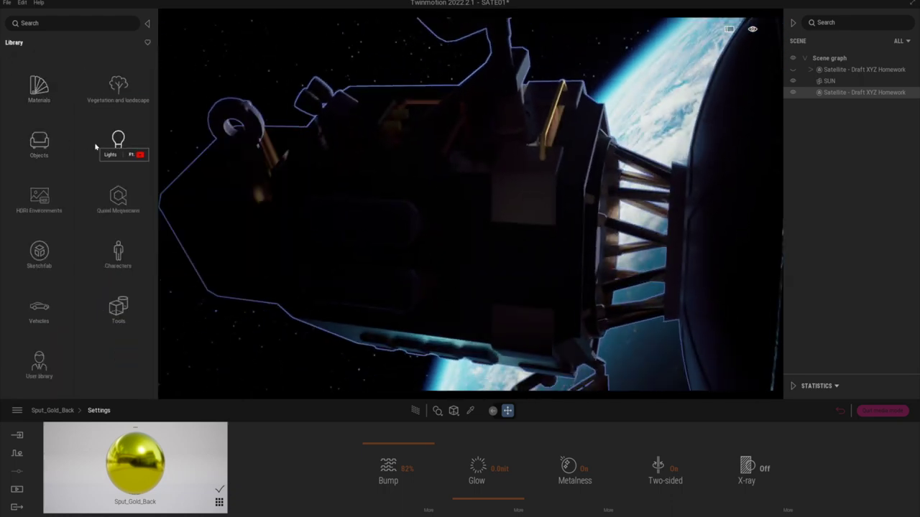
left_click(43, 144)
left_click(44, 143)
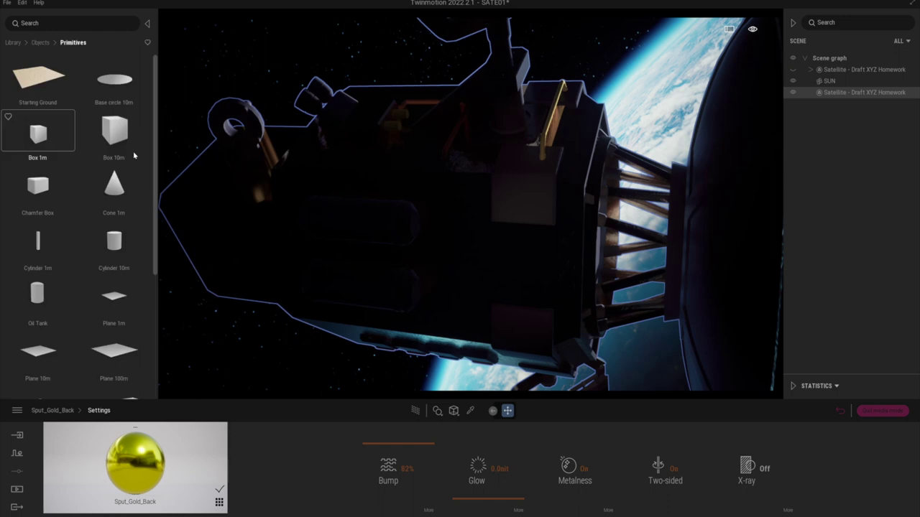
scroll(160, 172, "down", 5)
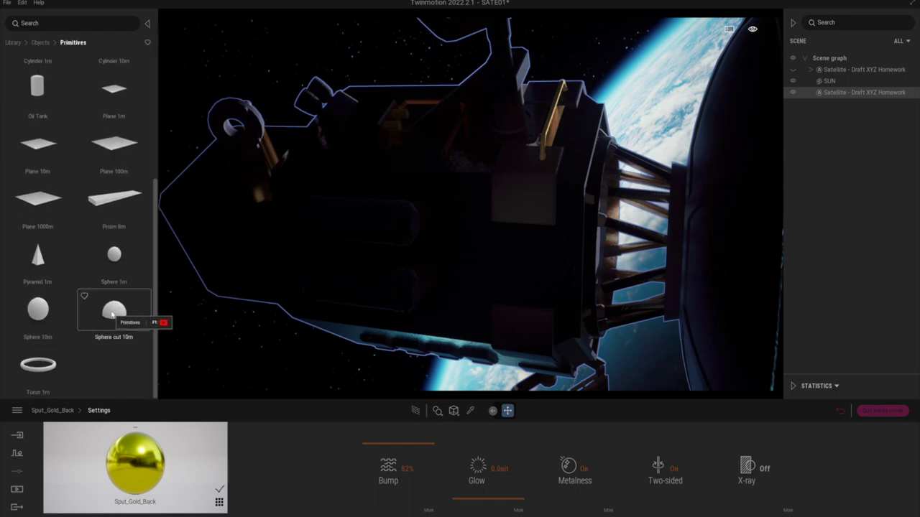
left_click_drag(113, 314, 471, 331)
key("Tab")
left_click_drag(460, 245, 425, 267)
Search the library for Blinking and apply the Neon Sharp Blink material to the small dome
left_click(71, 23)
type("b")
type("link")
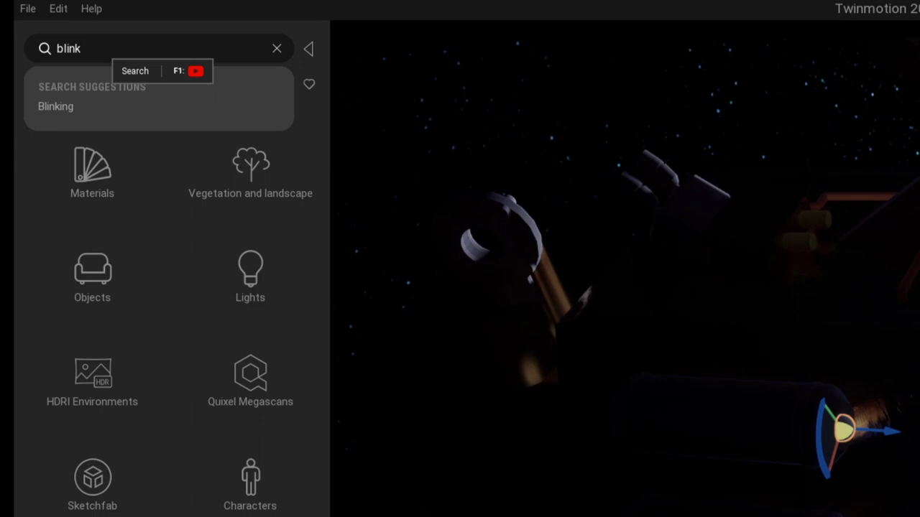
left_click(82, 106)
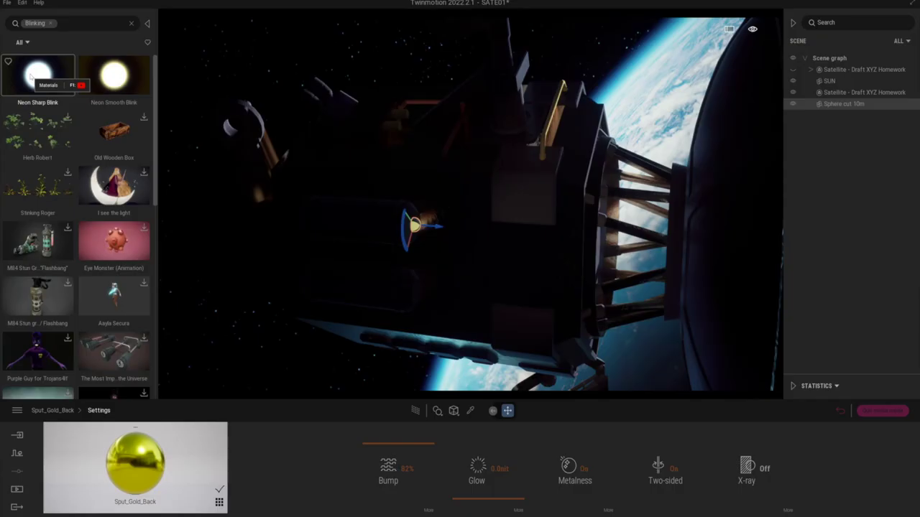
left_click_drag(30, 74, 415, 225)
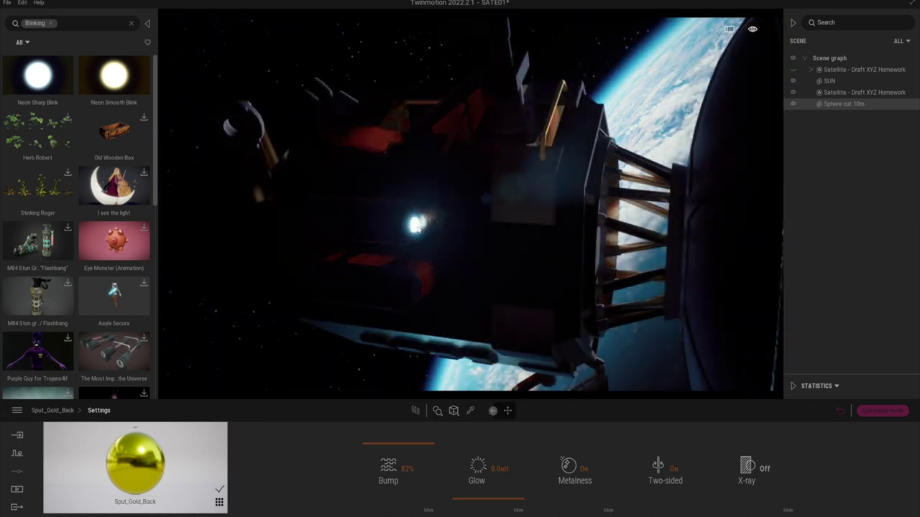
left_click(416, 227)
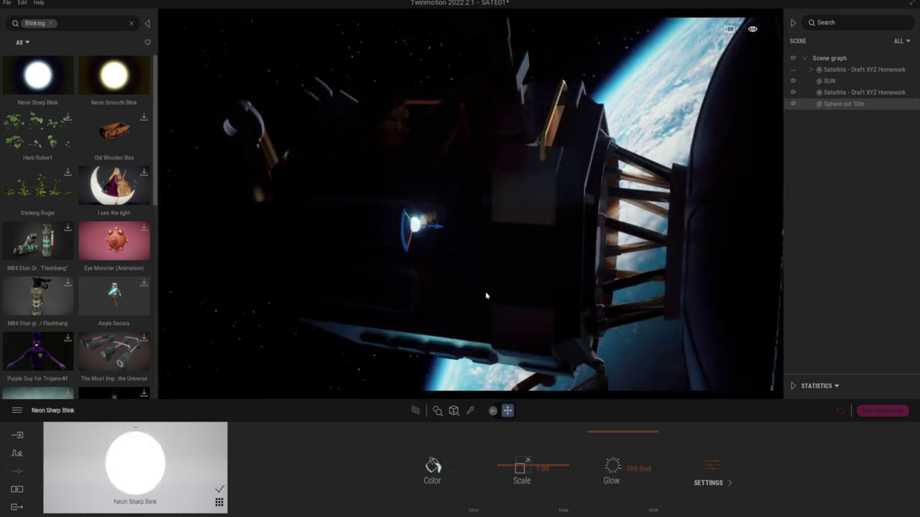
Set the color of the dome's Neon Sharp Blink material to red, about RGB 255, 80, 62
left_click(433, 471)
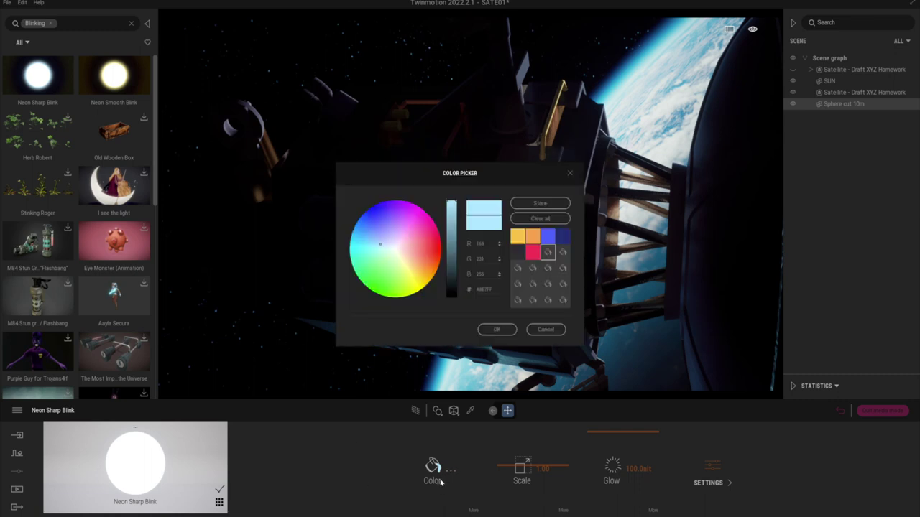
left_click(430, 236)
left_click_drag(429, 173, 688, 125)
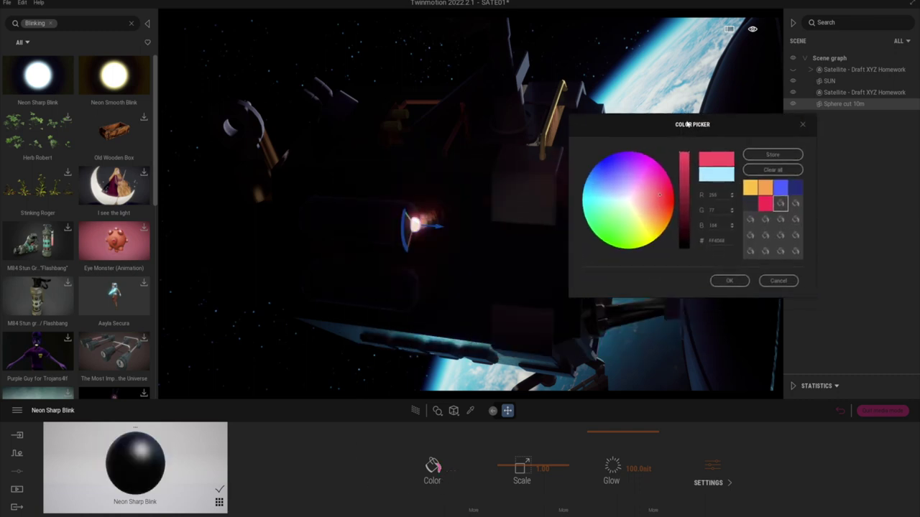
left_click(661, 211)
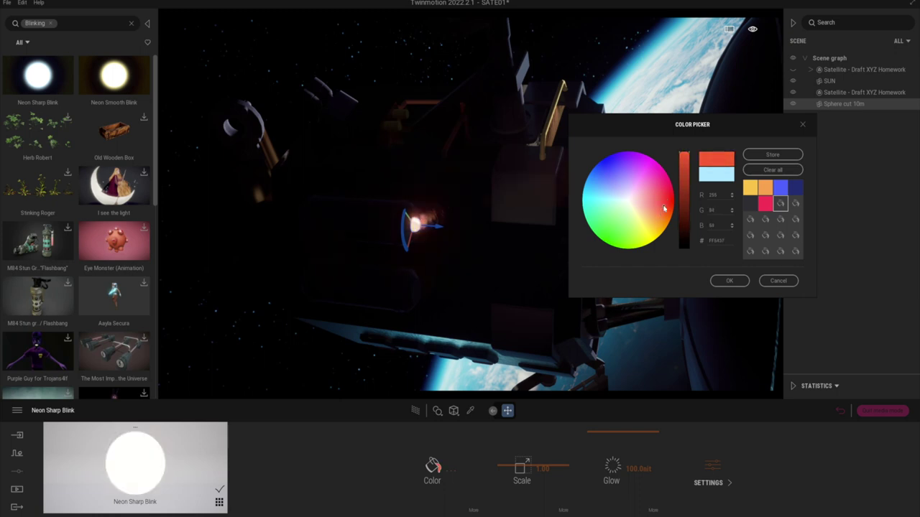
left_click(662, 206)
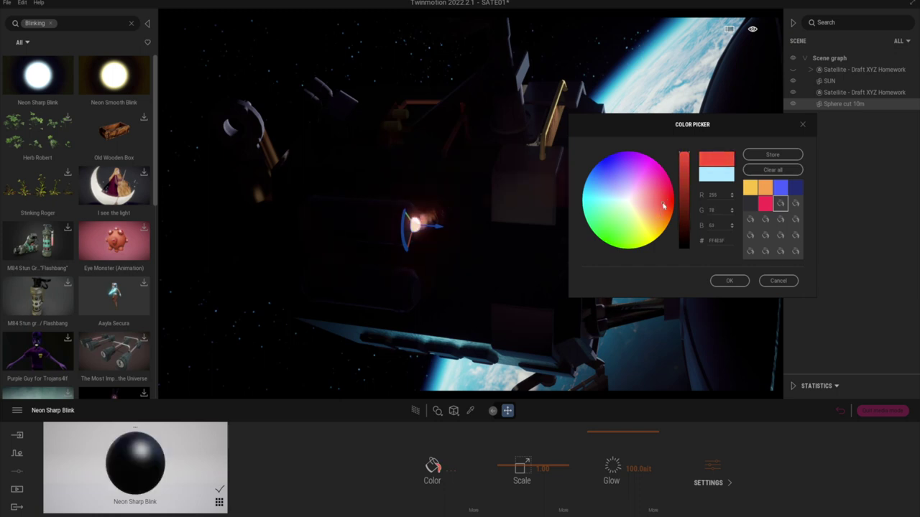
left_click(729, 282)
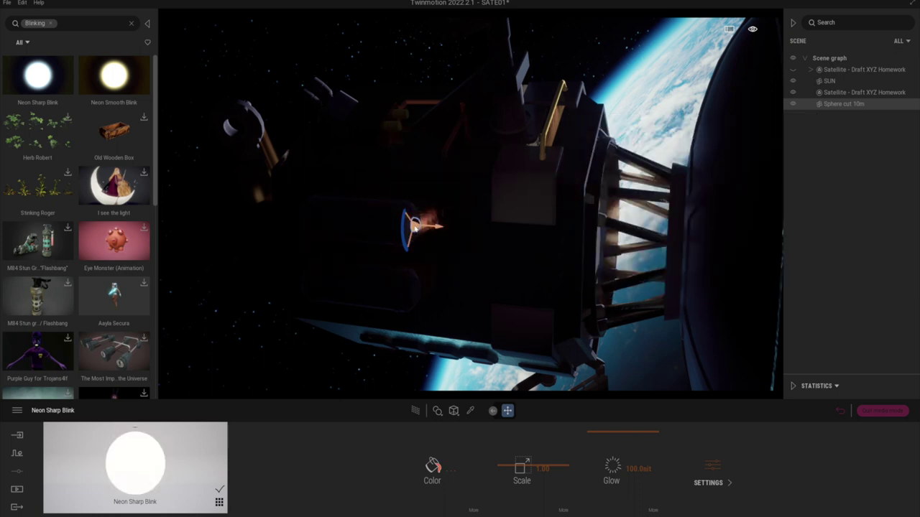
Make one copy, using the Copy option, of the blinking dome at the end of the lower tank with 2.35 m spacing
left_click_drag(415, 228, 413, 294, "shift")
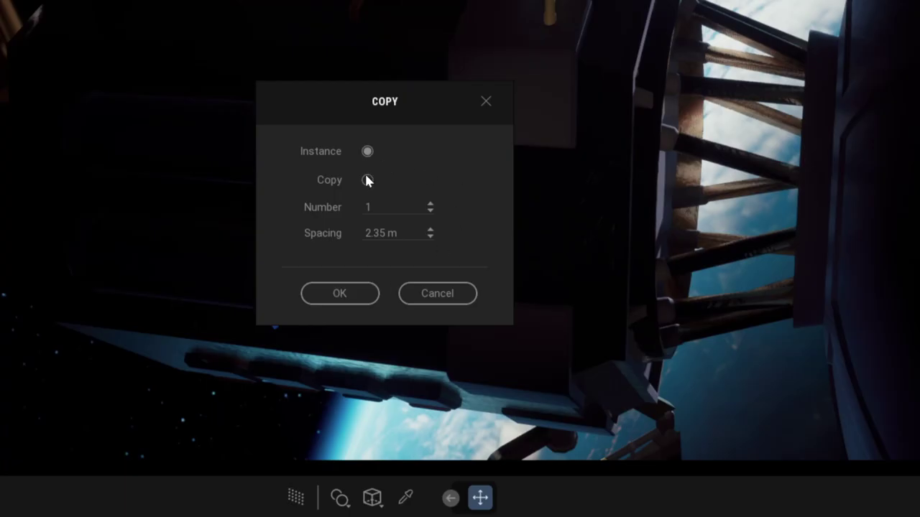
left_click(367, 180)
left_click(367, 303)
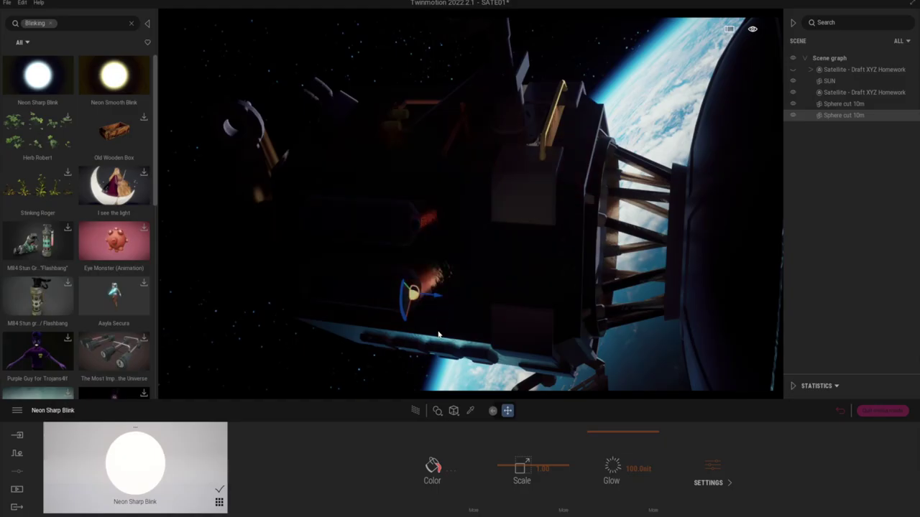
Sample the copied dome's Neon Sharp Blink material and set its color to light blue, about RGB 73, 182, 255
left_click(470, 410)
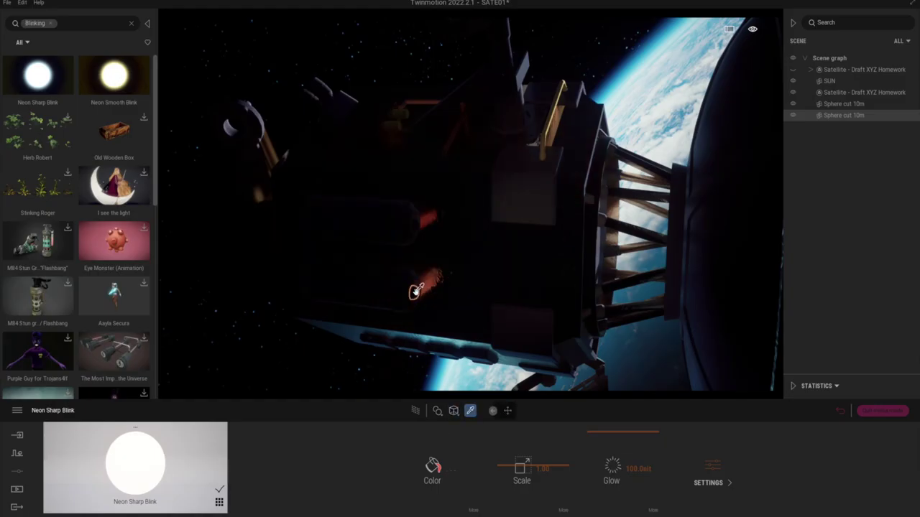
left_click(416, 291)
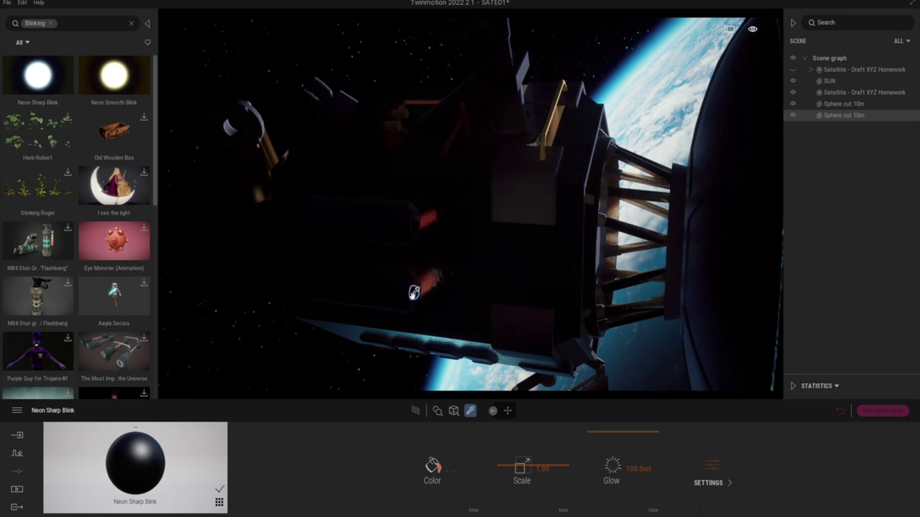
key("Escape")
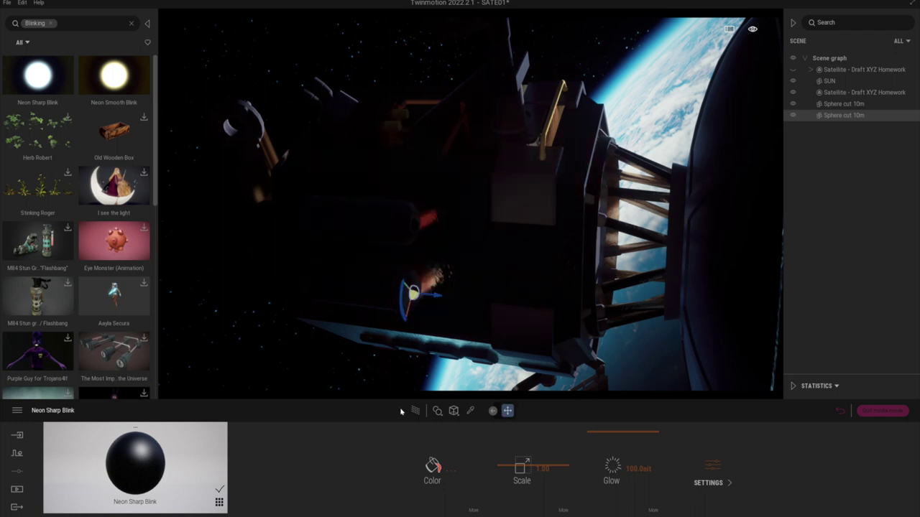
left_click(434, 469)
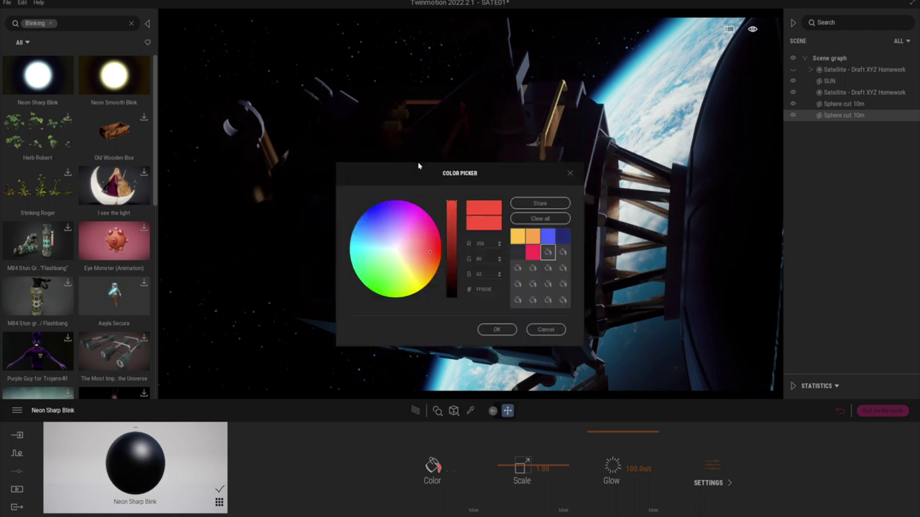
left_click_drag(418, 166, 609, 146)
left_click(562, 203)
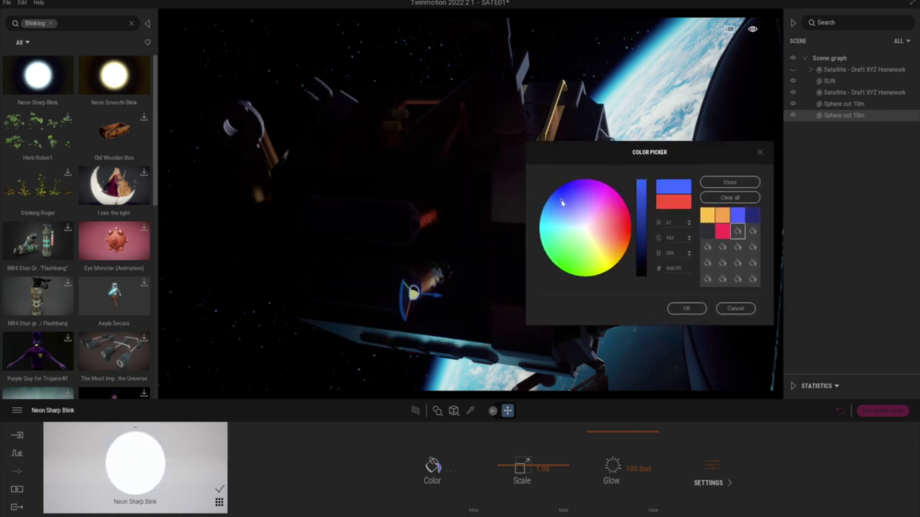
left_click_drag(562, 203, 561, 200)
left_click(554, 213)
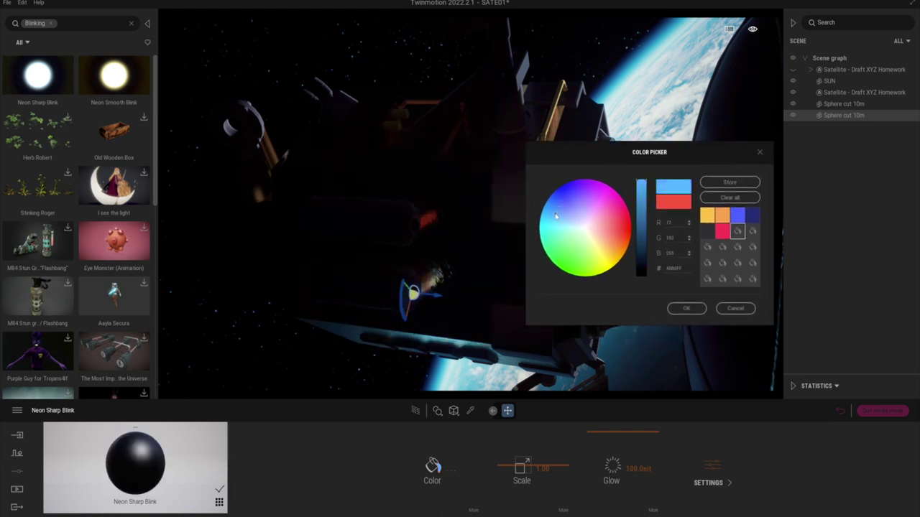
left_click(685, 309)
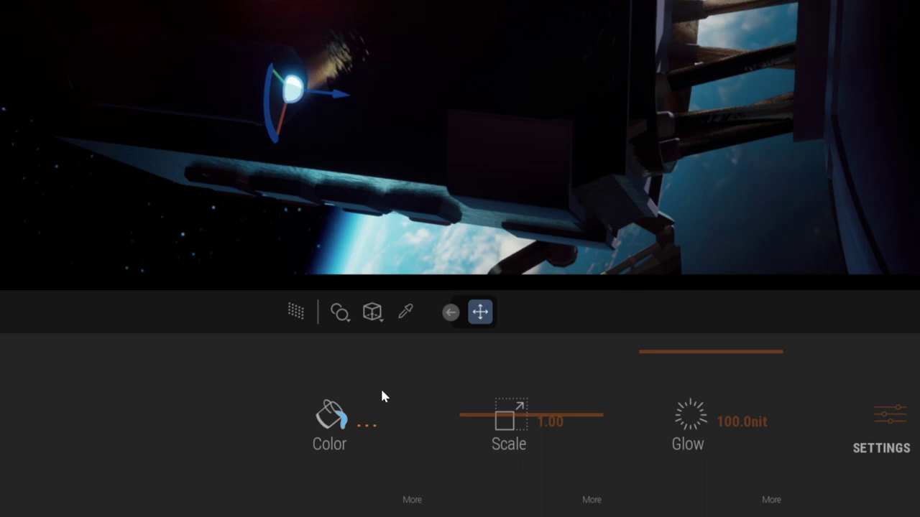
Set the vertical (Y) speed of the light blue dome's Neon Sharp Blink material to 1.00
left_click(597, 505)
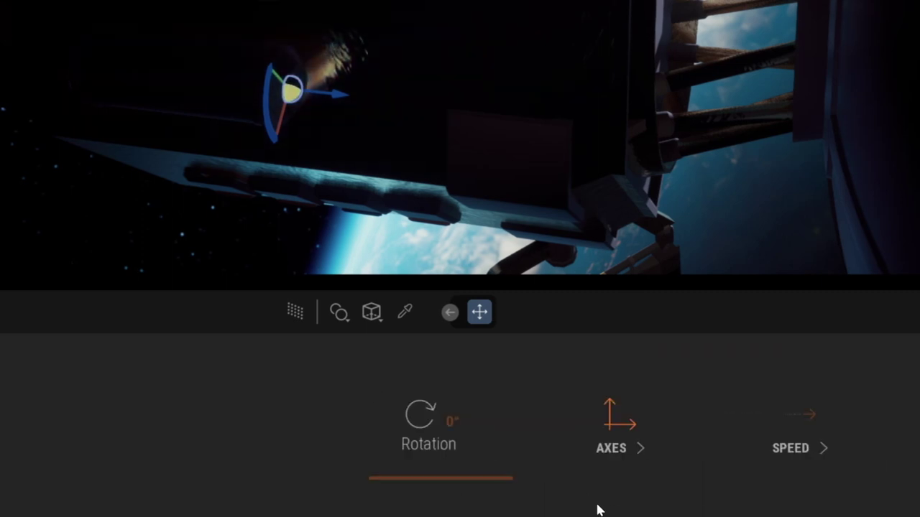
left_click(642, 424)
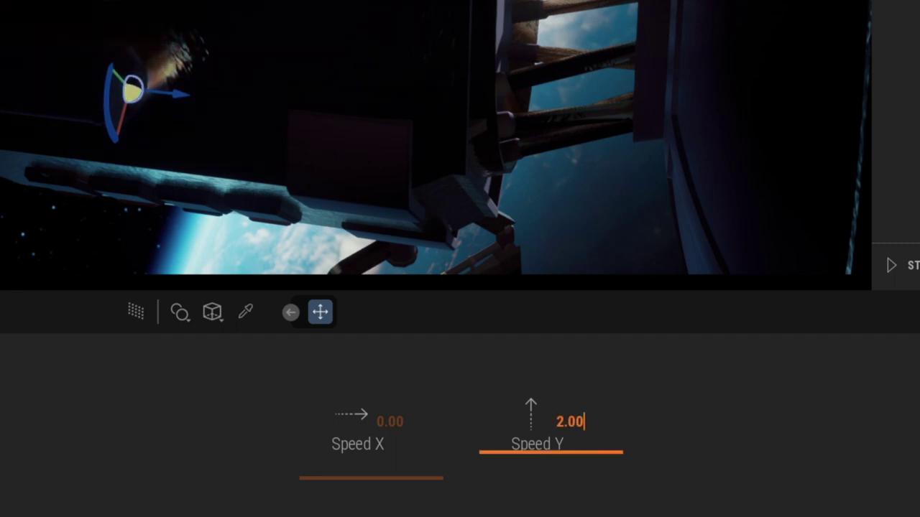
key("ctrl+a")
type("1")
key("Return")
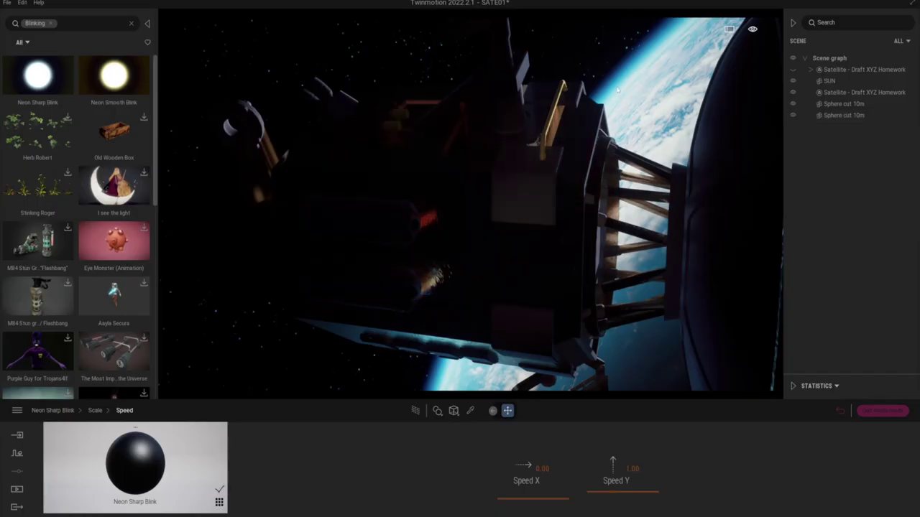
Place further copies of the light blue blinking dome on the satellite, including around the rim of the large dish
middle_click_drag(491, 283, 407, 176, "shift")
left_click_drag(542, 277, 554, 275)
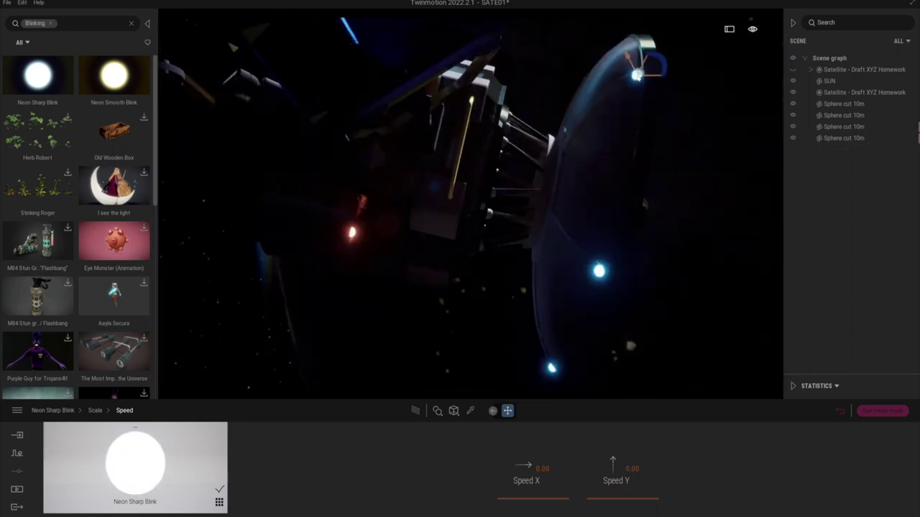
left_click_drag(638, 78, 638, 77, "shift")
left_click(437, 301)
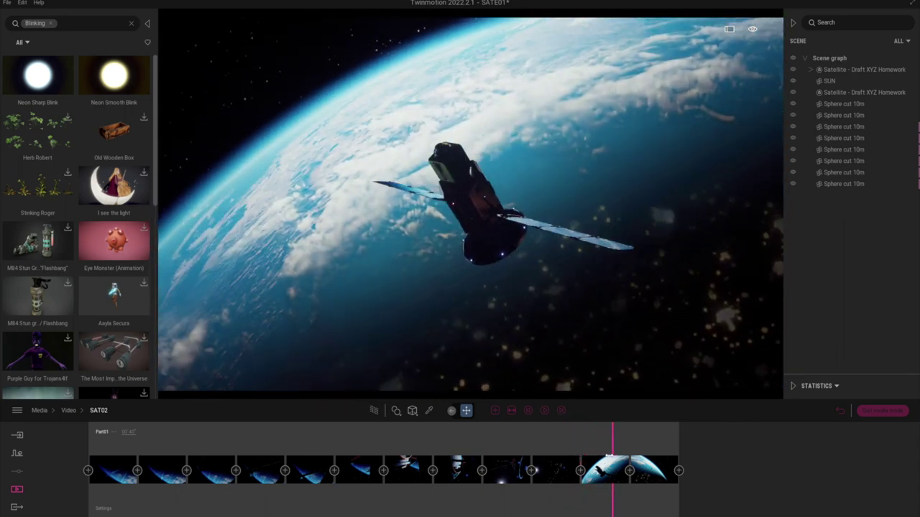
Scrub the SAT02 video to the shots of the satellite above Earth near its end and play it back
left_click_drag(609, 454, 598, 454)
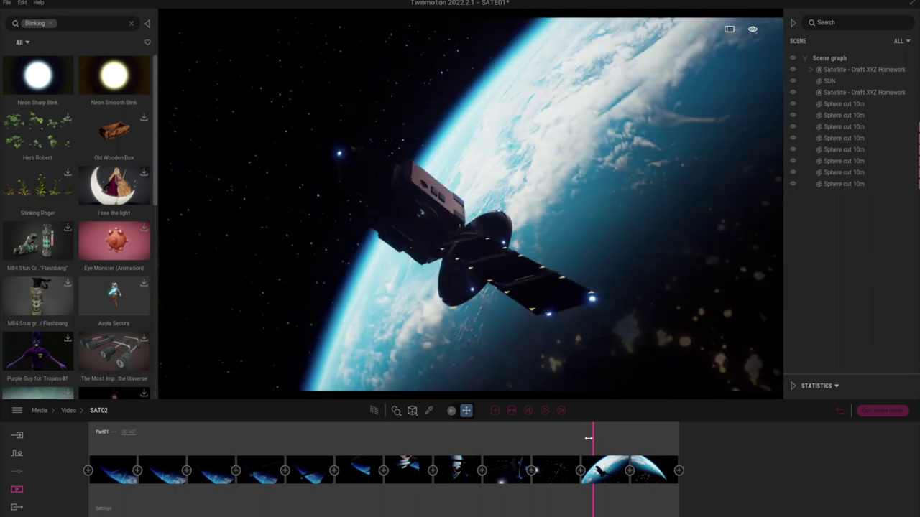
left_click_drag(587, 429, 597, 454)
left_click(544, 411)
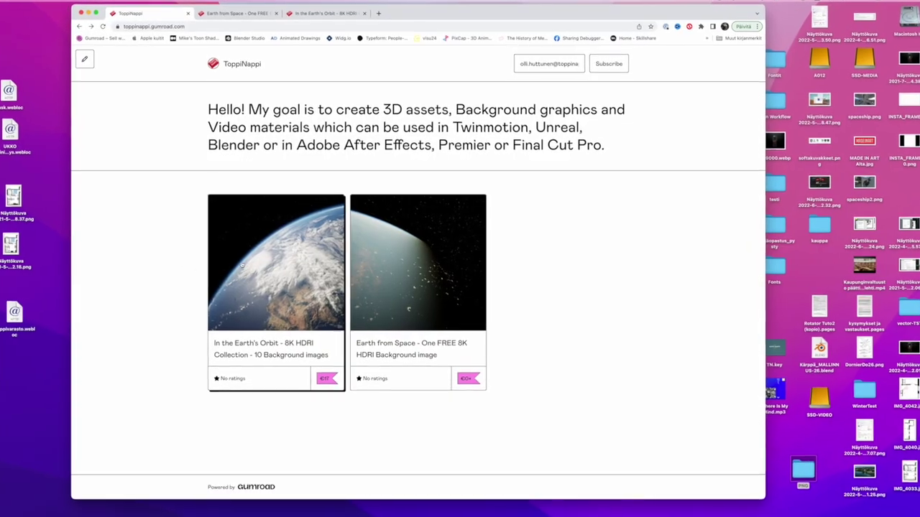
In the browser, open the In the Earth's Orbit 8K HDRI Collection product page and look through its preview images
left_click(240, 266)
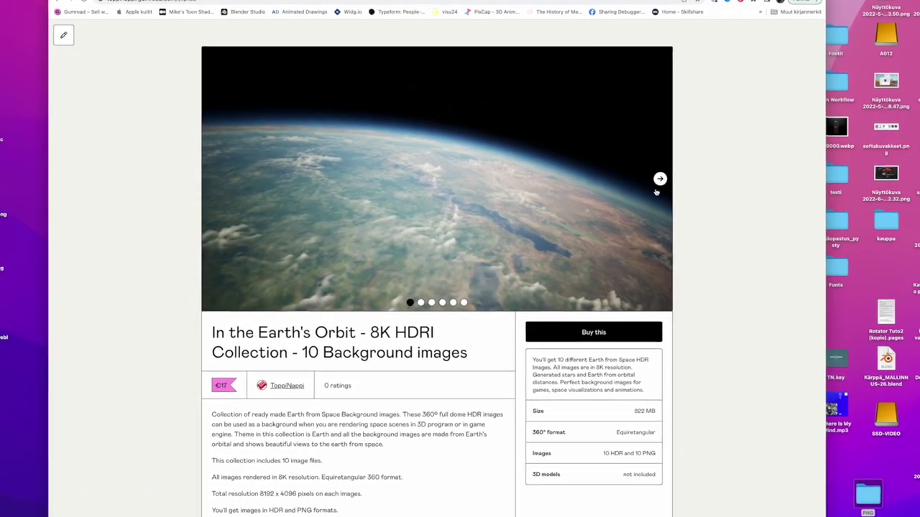
left_click(648, 183)
left_click(648, 183)
left_click(673, 177)
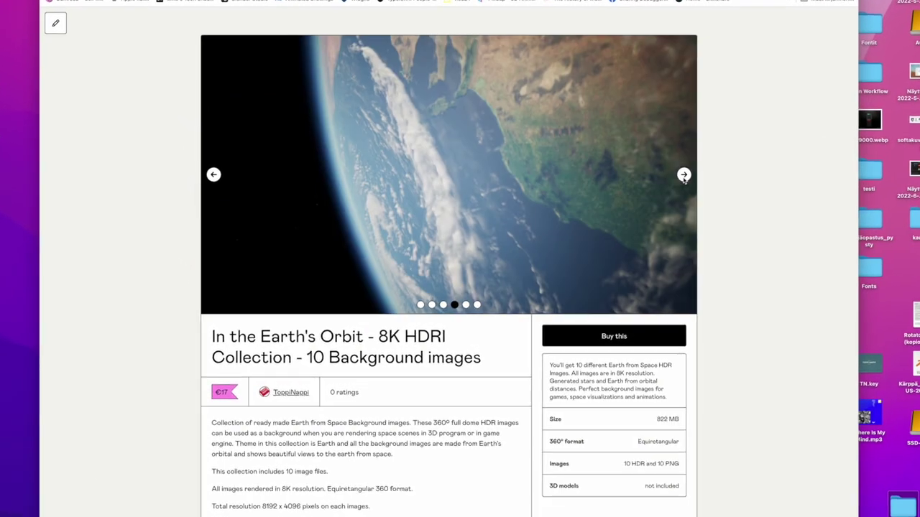
left_click(672, 178)
left_click(694, 173)
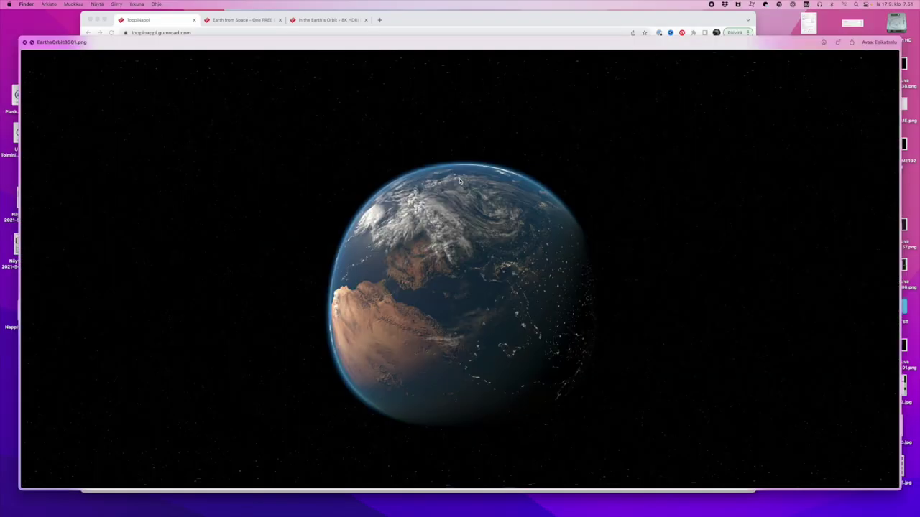
In Finder, preview the collection's EarthsOrbitBG PNG background images one after another, starting from the first image
key("Down")
key("Down")
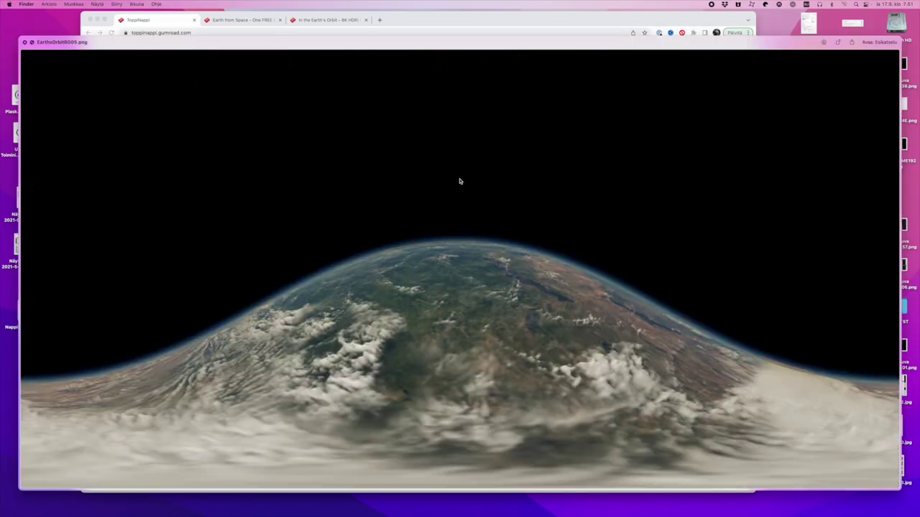
key("Down")
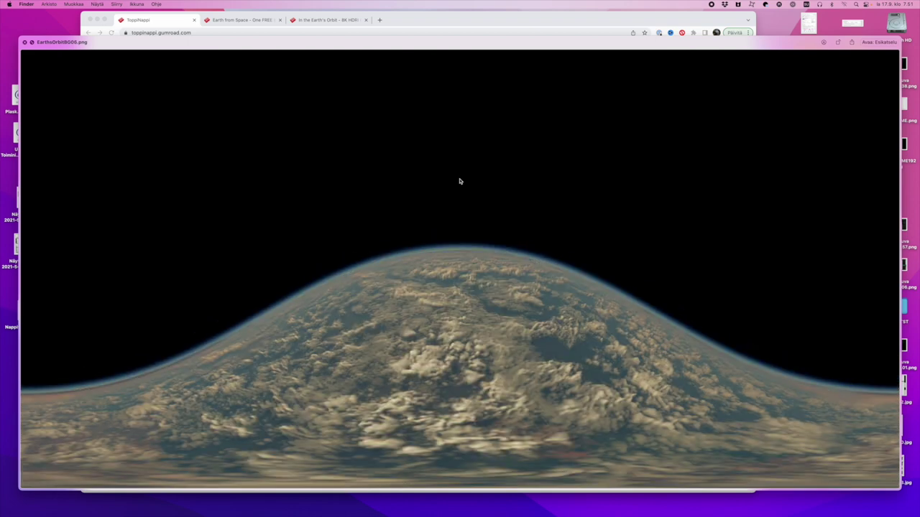
key("Down")
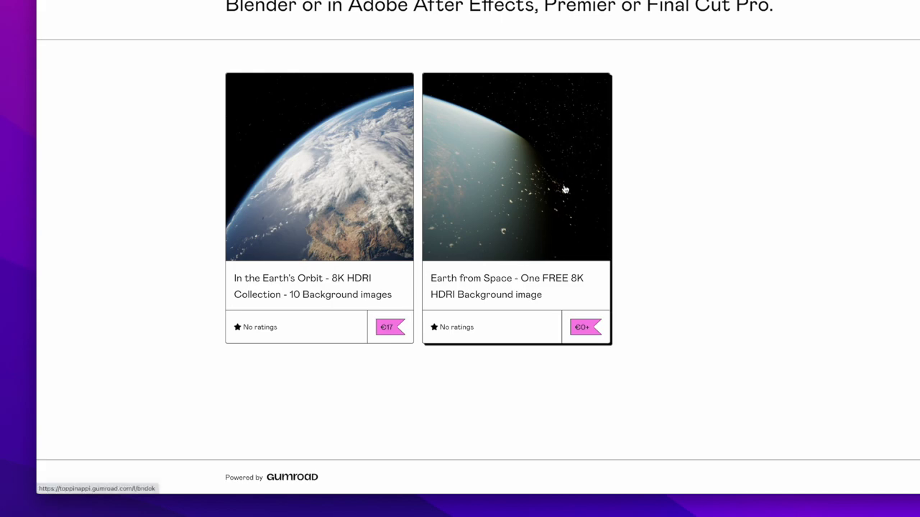
Open the Earth from Space - One FREE 8K HDRI Background image product page in the browser and review its description
left_click(545, 196)
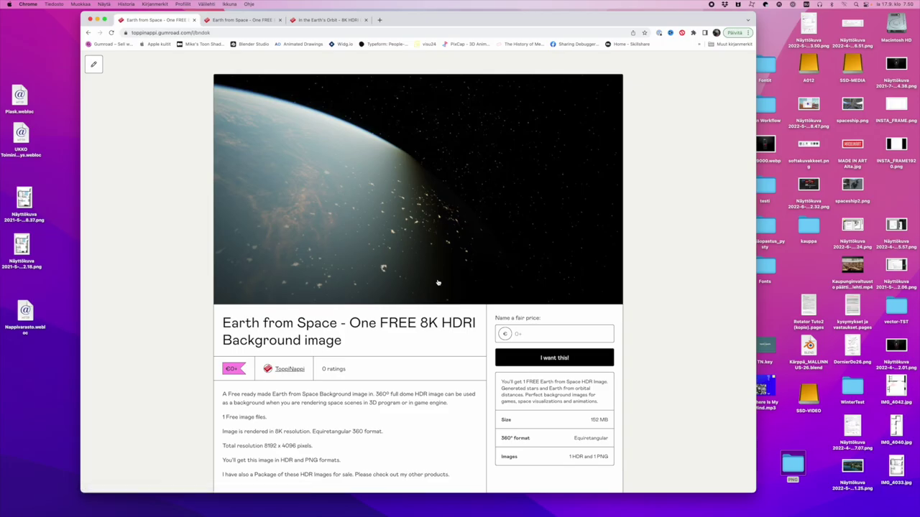
scroll(355, 239, "down", 2)
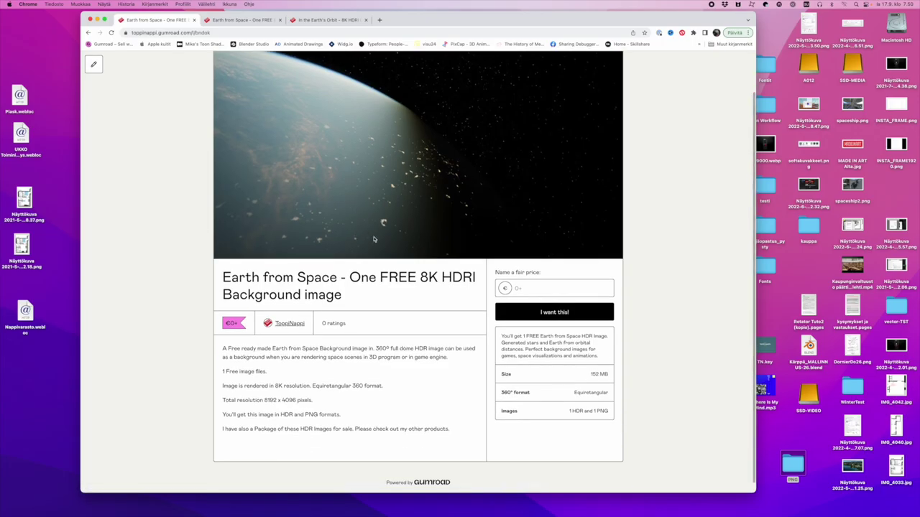